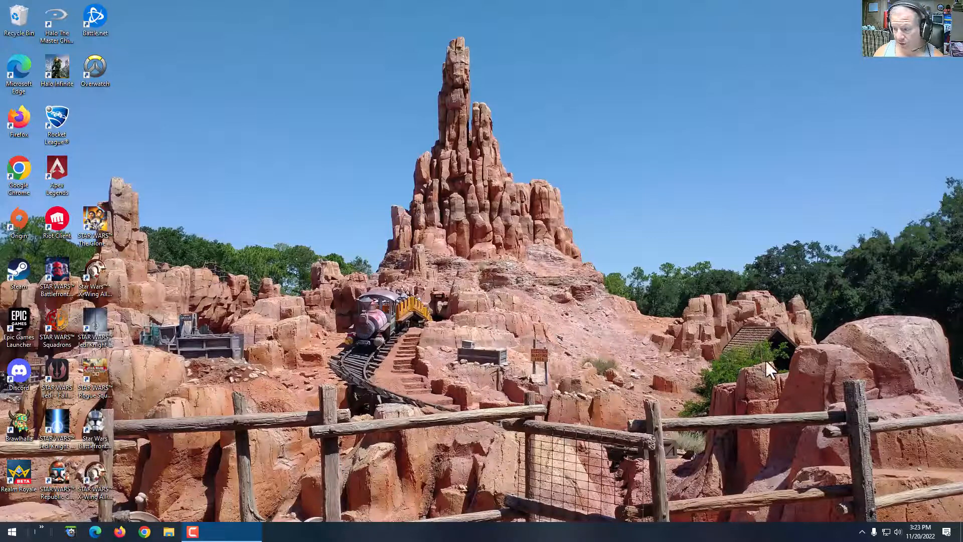
Step: Start the Google Drive desktop app from the list of installed programs
click(859, 533)
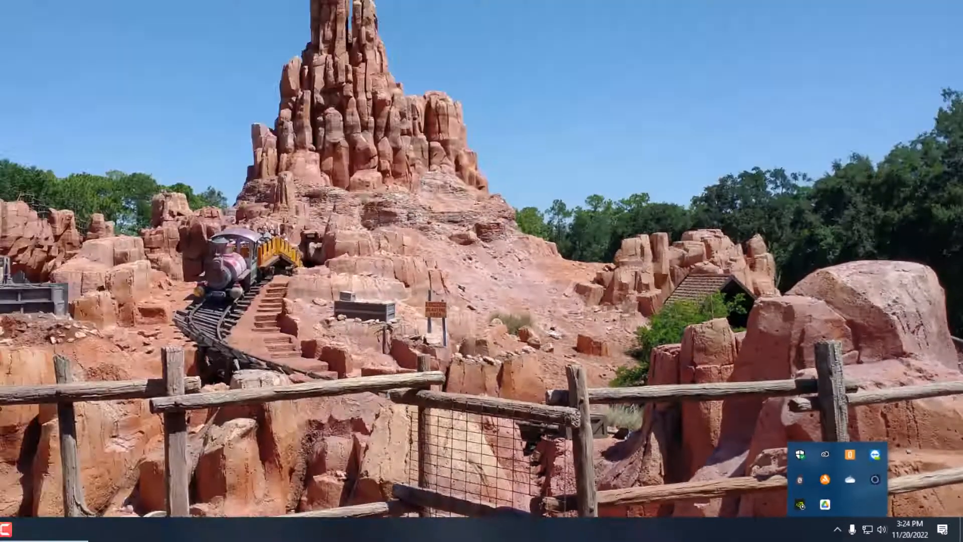
click(179, 421)
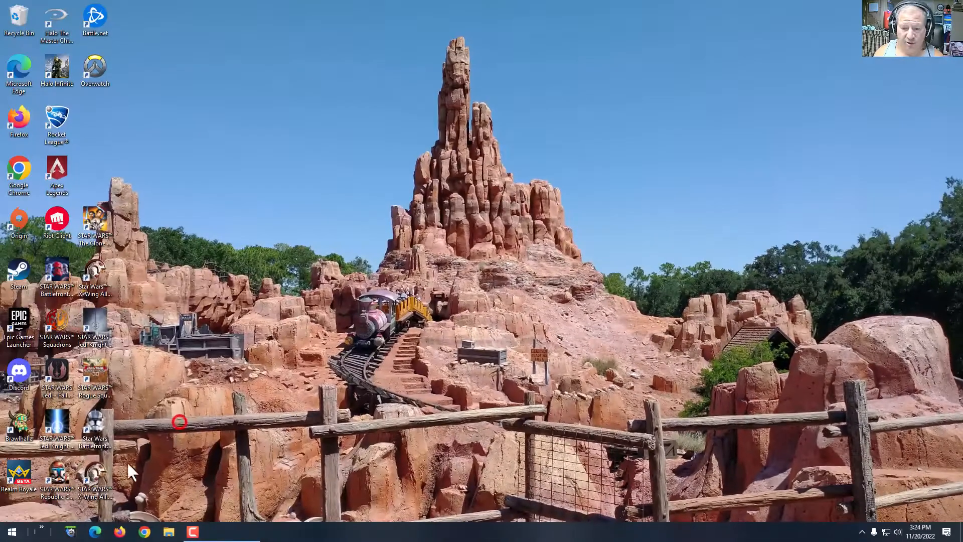
click(20, 531)
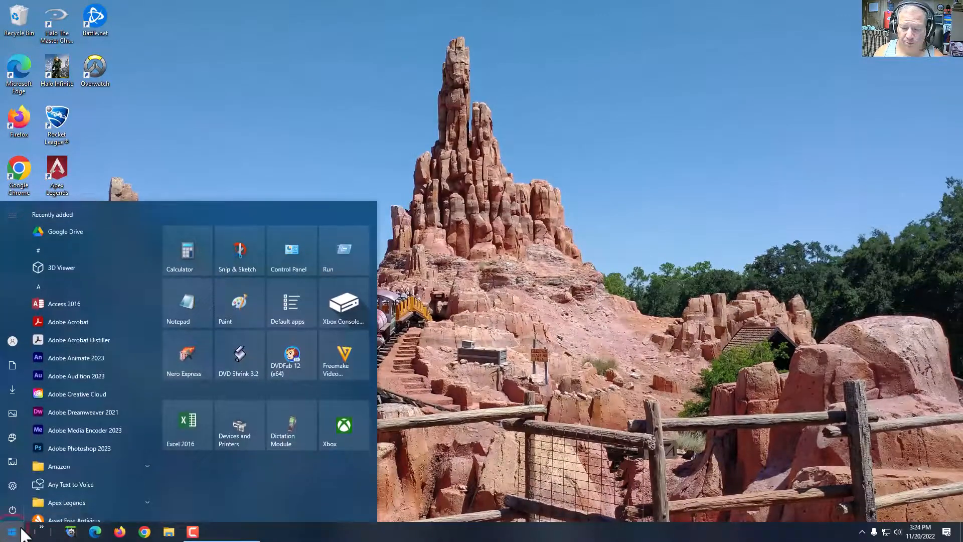
scroll(73, 370, down, 5)
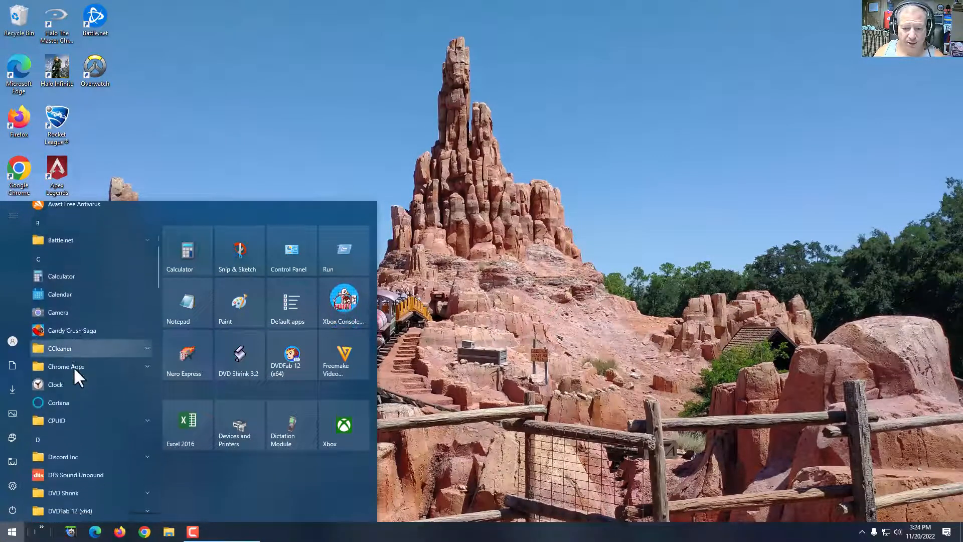
scroll(73, 366, down, 8)
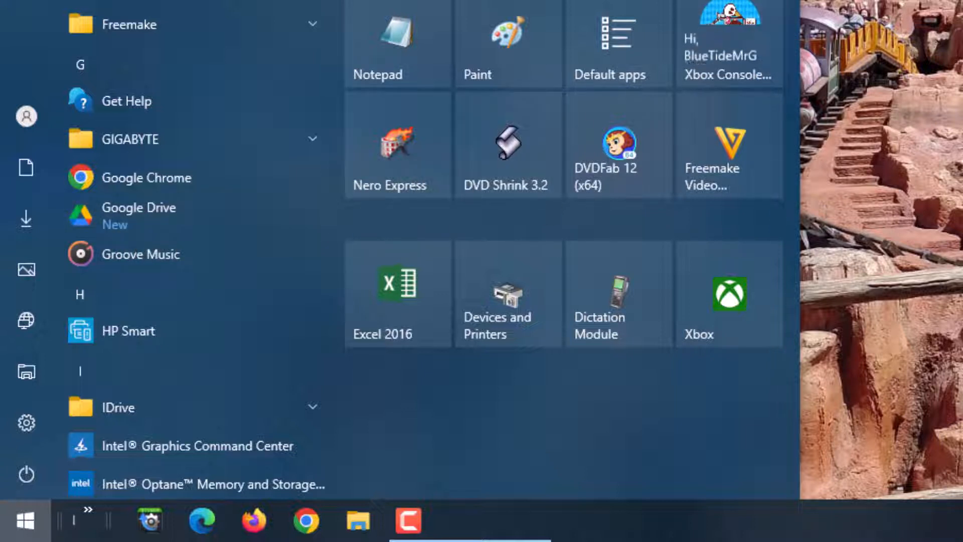
click(124, 231)
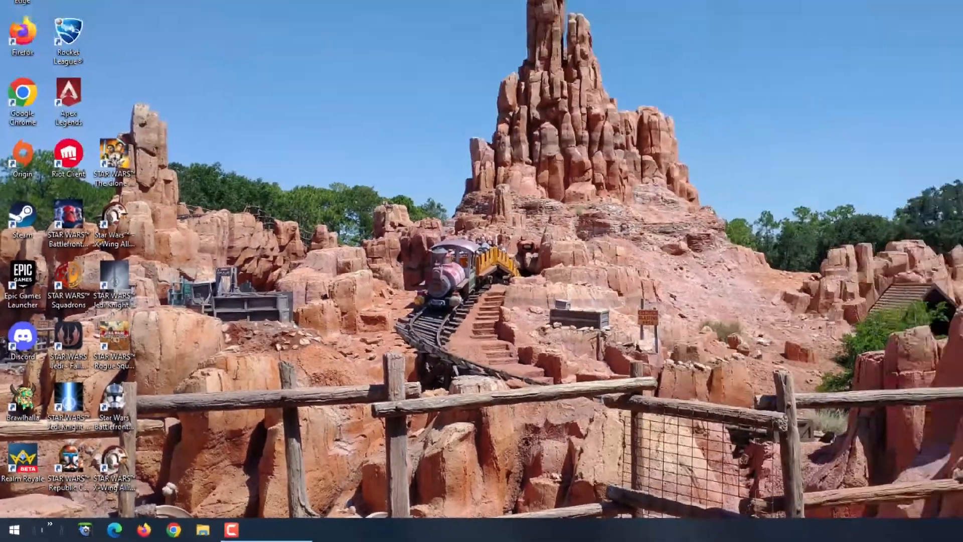
Step: Check Google Drive's recent sync activity and its connected accounts
click(754, 521)
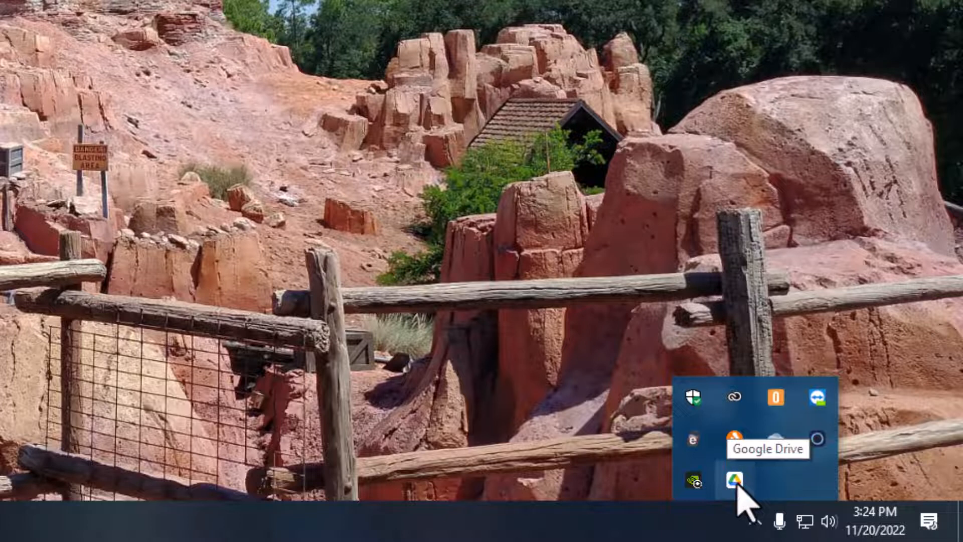
click(735, 481)
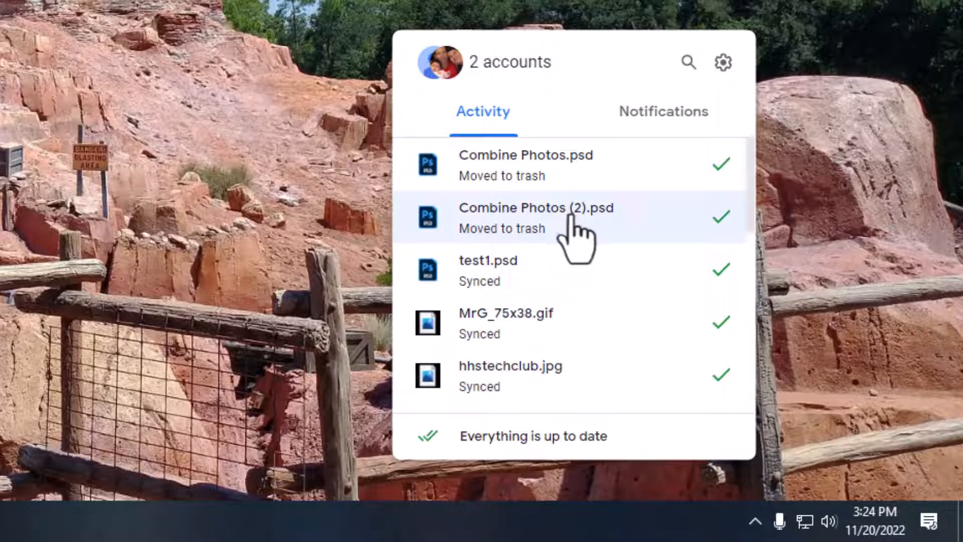
click(504, 62)
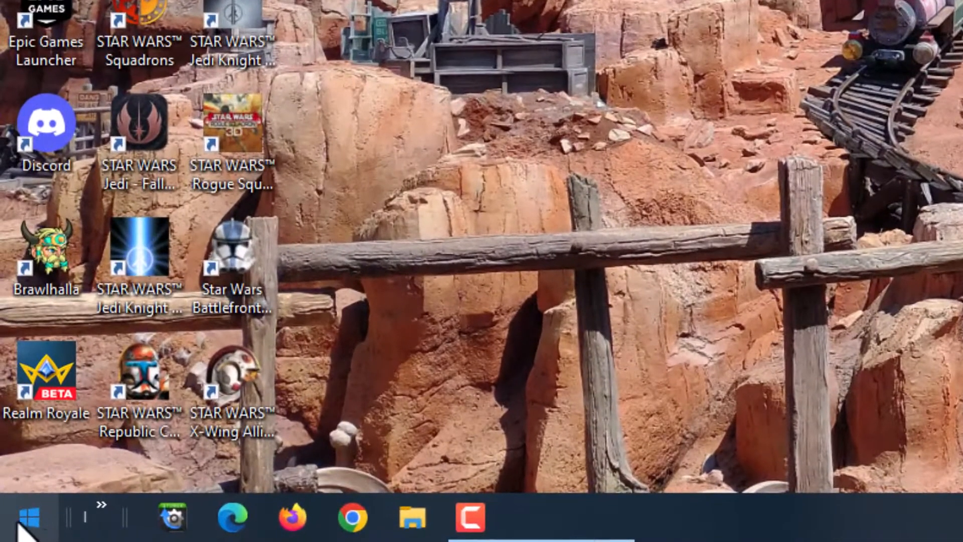
Step: Launch Adobe Creative Cloud and Photoshop 2023 from the installed programs
click(22, 525)
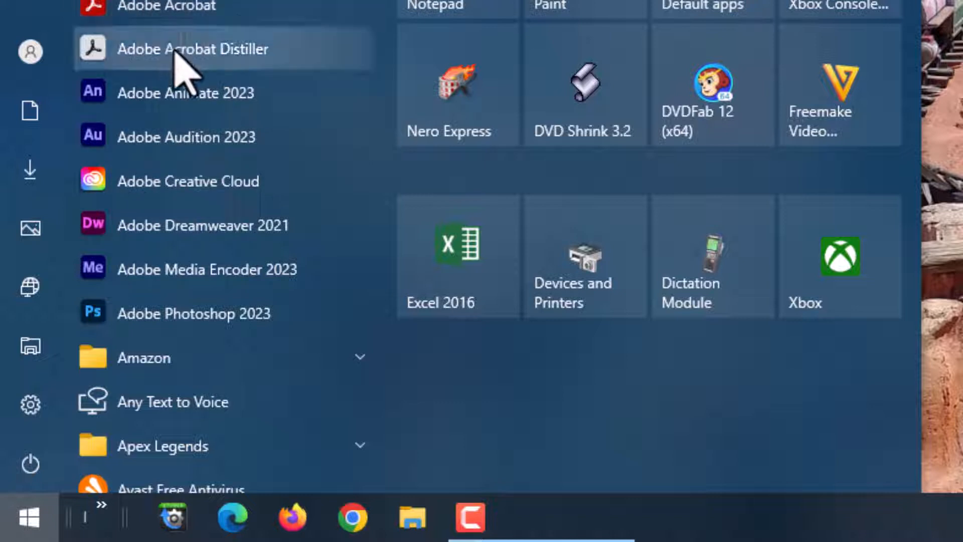
click(171, 193)
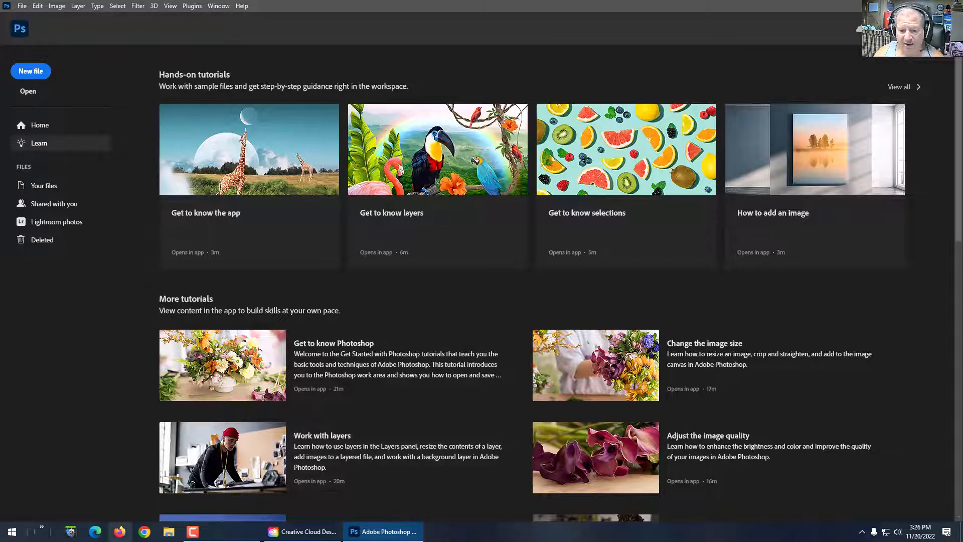
Step: Switch to Chrome and open Google Classroom with the student test account, closing the staff account's tab
click(146, 534)
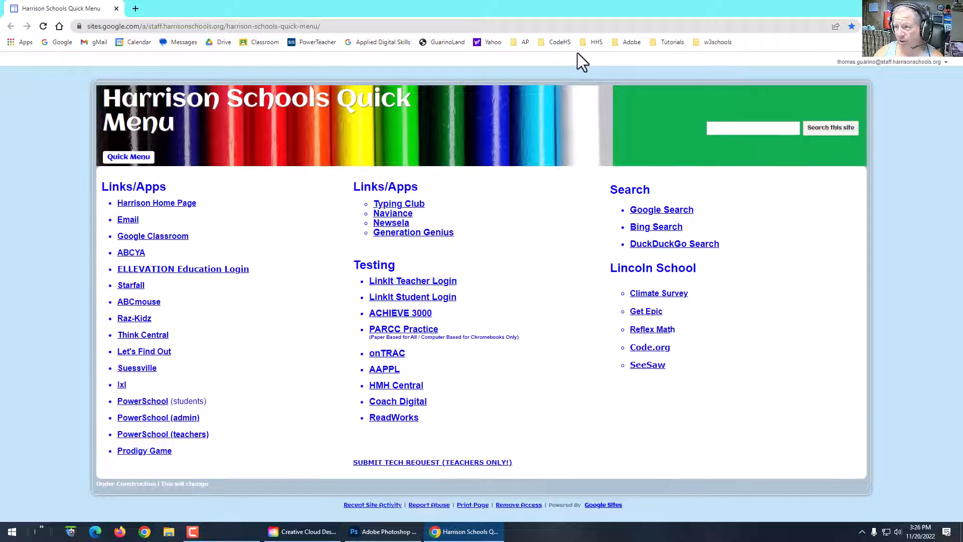
click(266, 42)
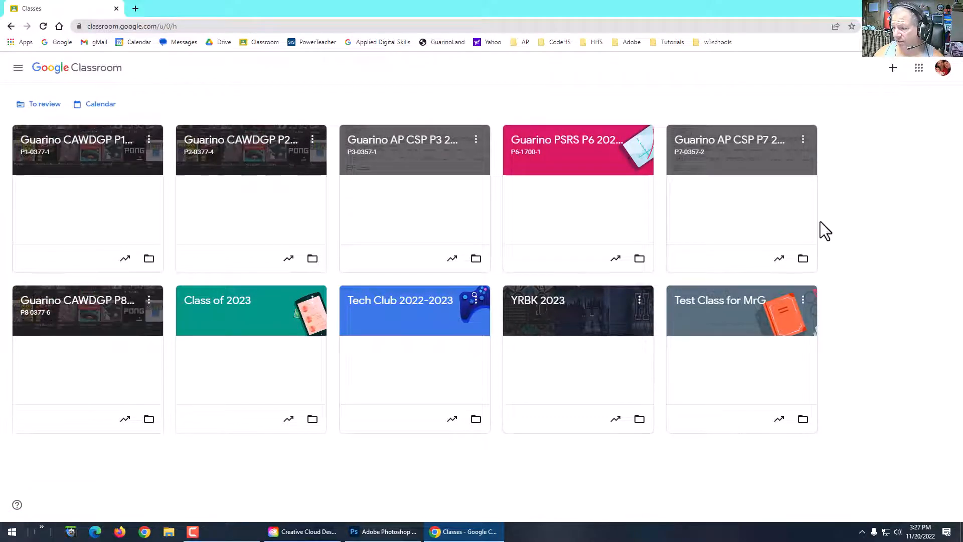
click(943, 68)
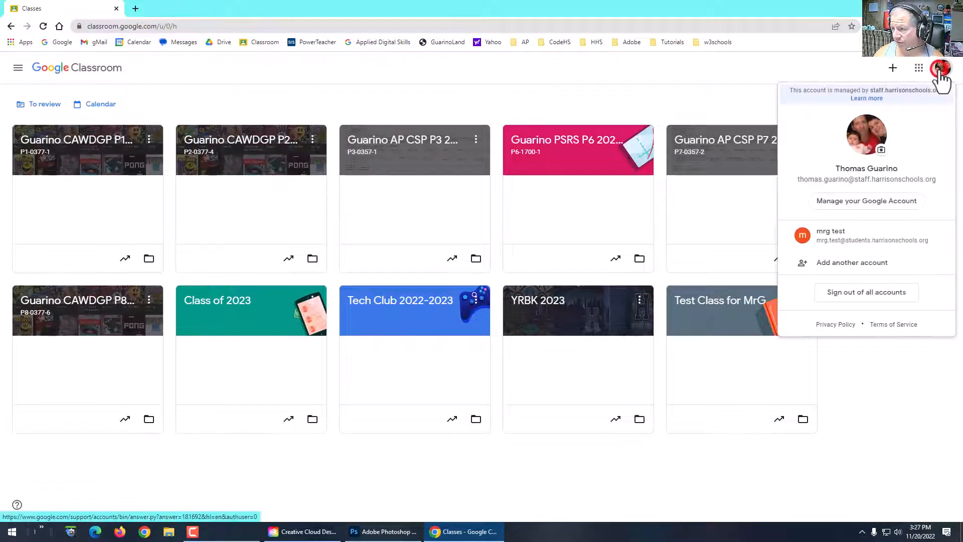
click(855, 241)
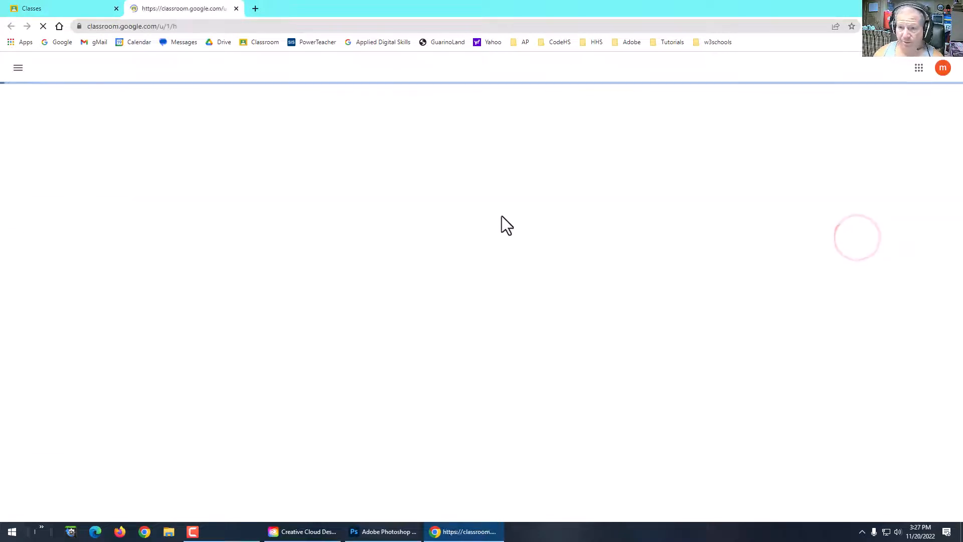
click(116, 10)
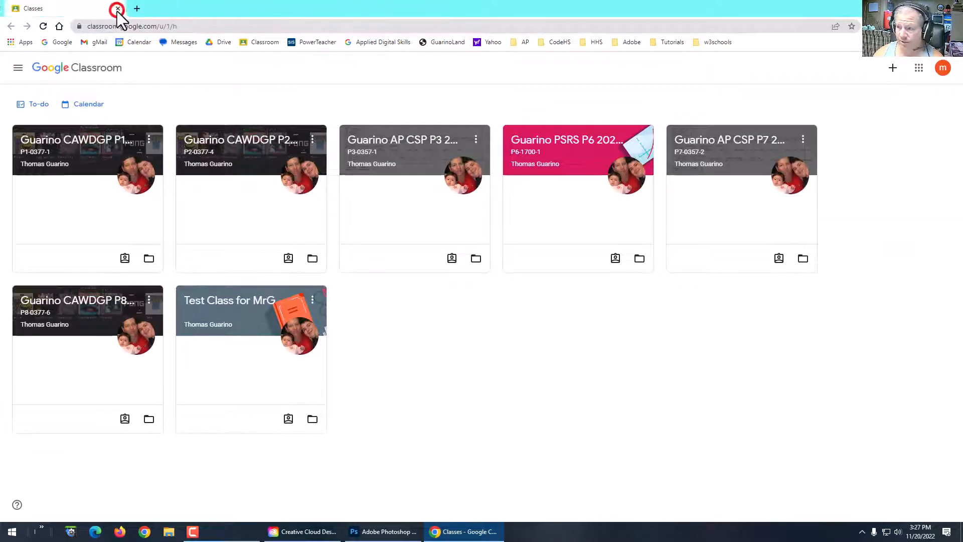
Step: Open the full "Photoshop Intro and Combine Photos" assignment in the test class
click(218, 299)
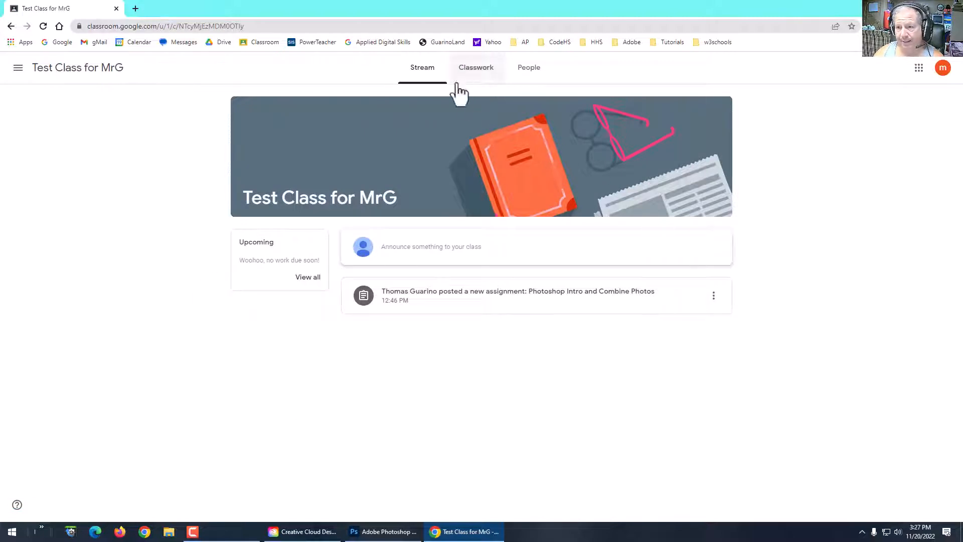
click(465, 68)
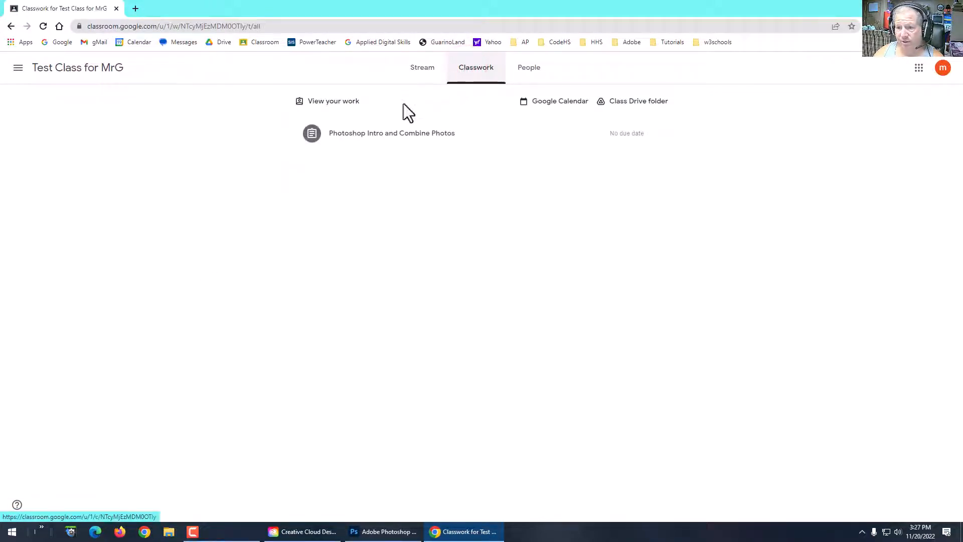
click(362, 132)
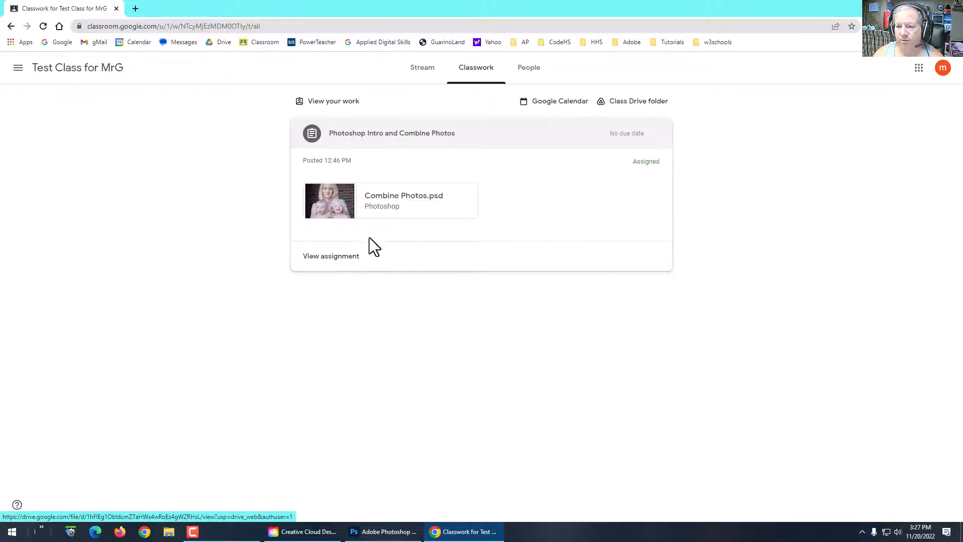
click(335, 257)
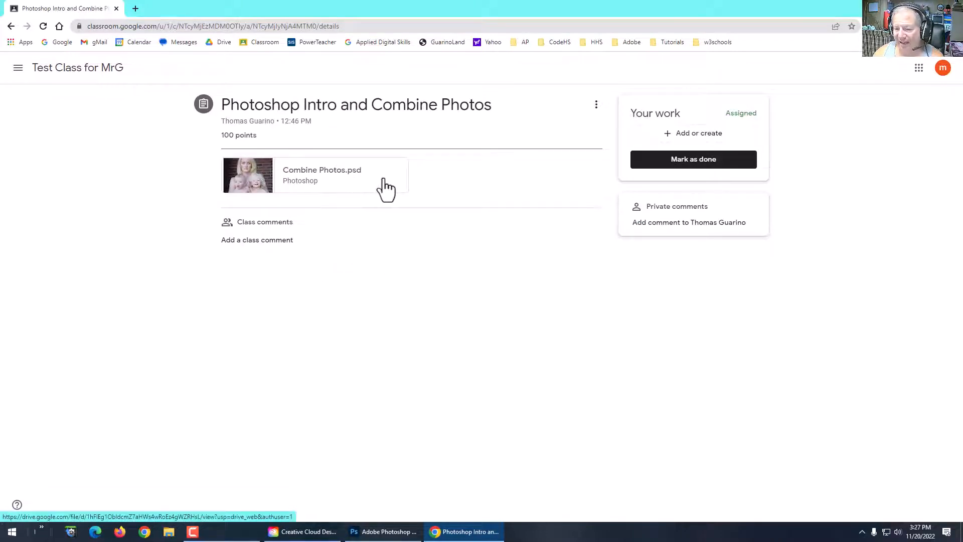
Step: Open the assignment's Combine Photos.psd attachment with ZIP Extractor and preview the PSD inside the created ZIP
click(308, 173)
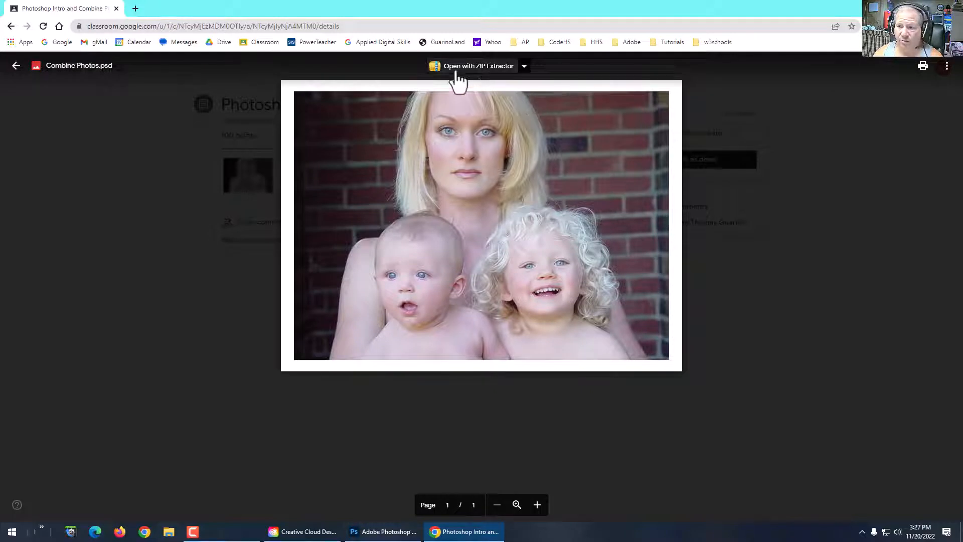
click(525, 67)
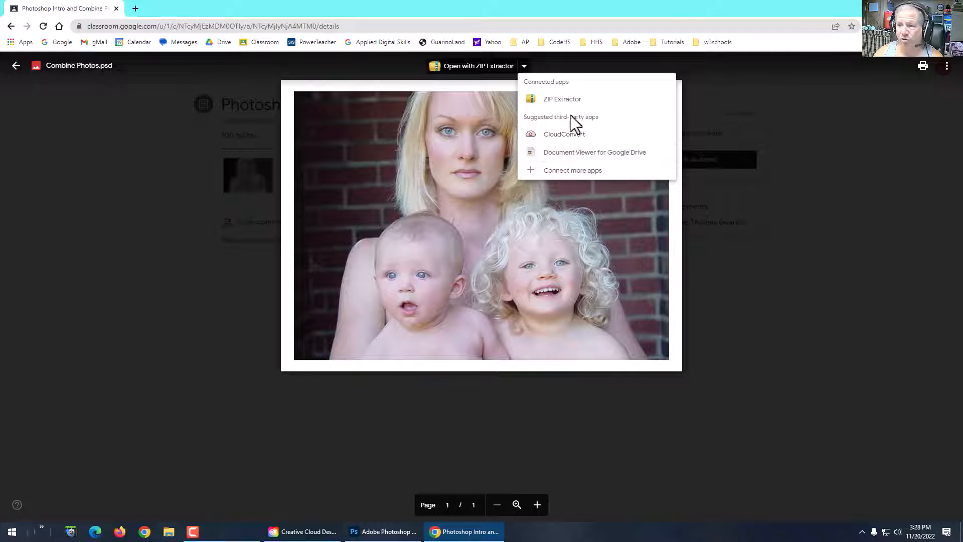
click(563, 102)
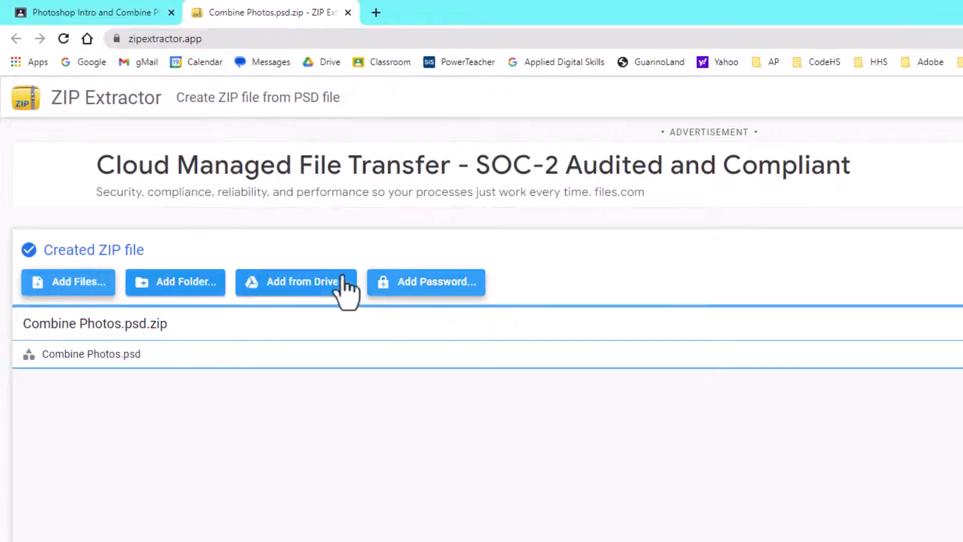
click(84, 356)
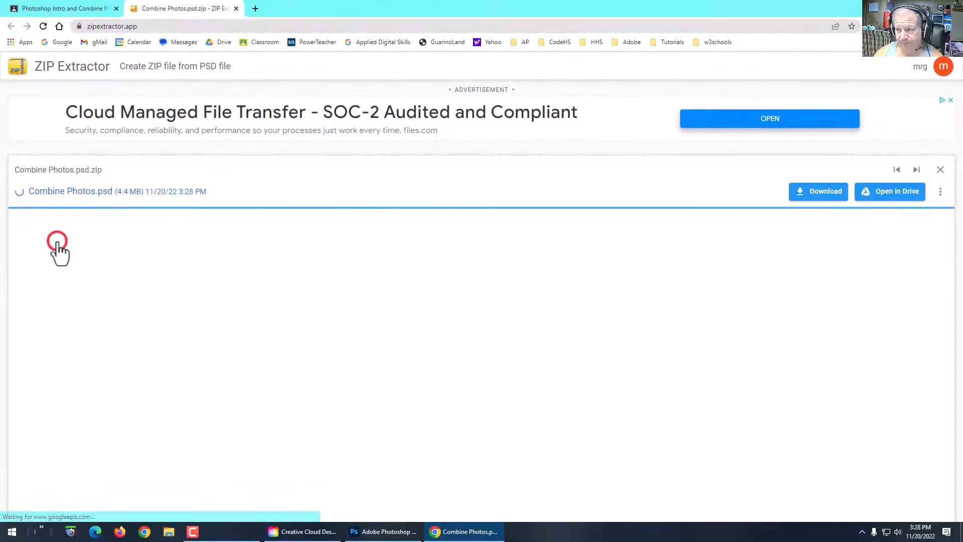
Step: Download Combine Photos.psd from ZIP Extractor and show the downloaded file in its folder
click(812, 193)
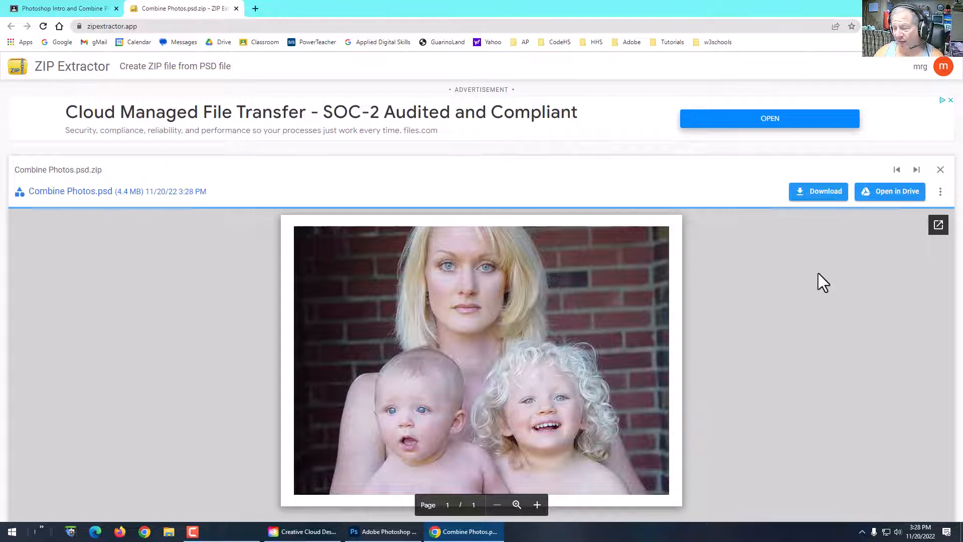
click(817, 195)
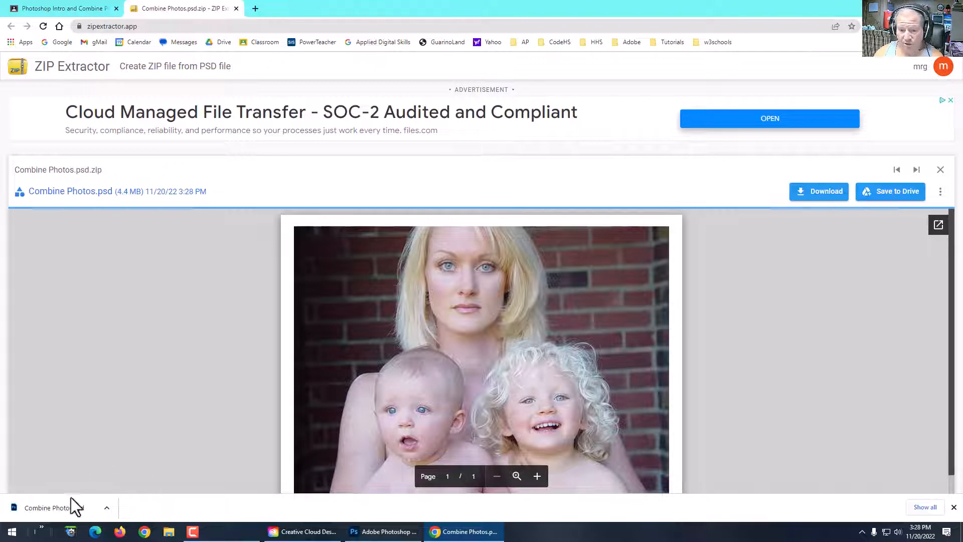
click(106, 508)
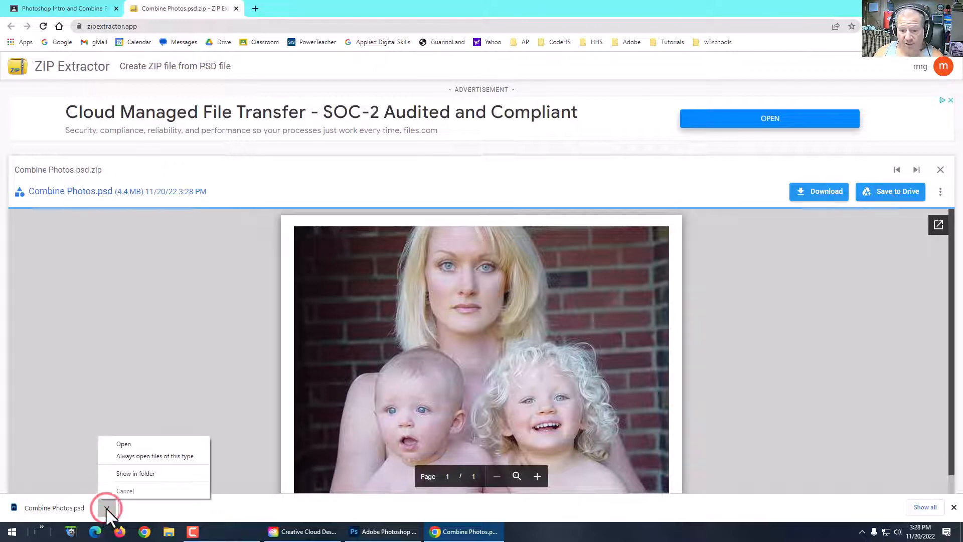
click(120, 477)
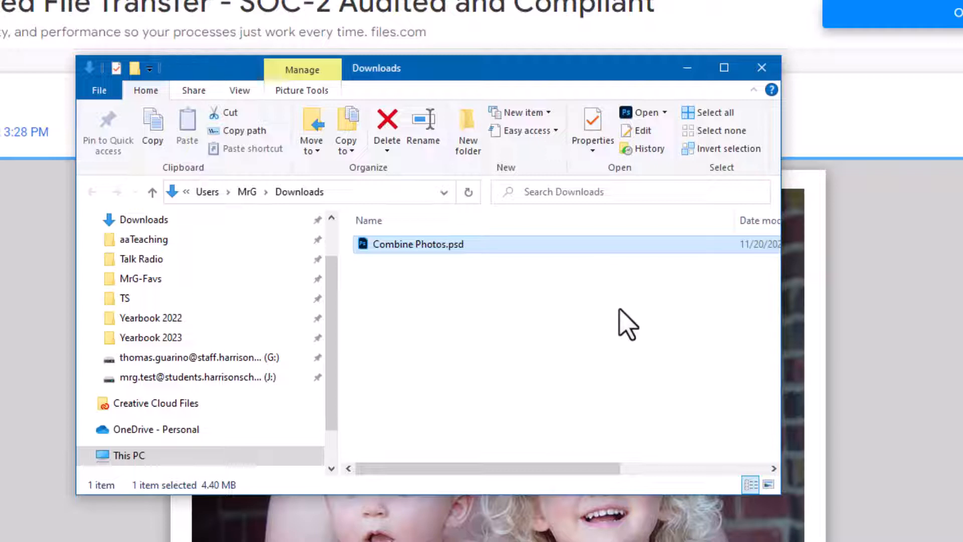
Step: Delete Combine Photos.psd from the Downloads folder
click(391, 124)
click(573, 321)
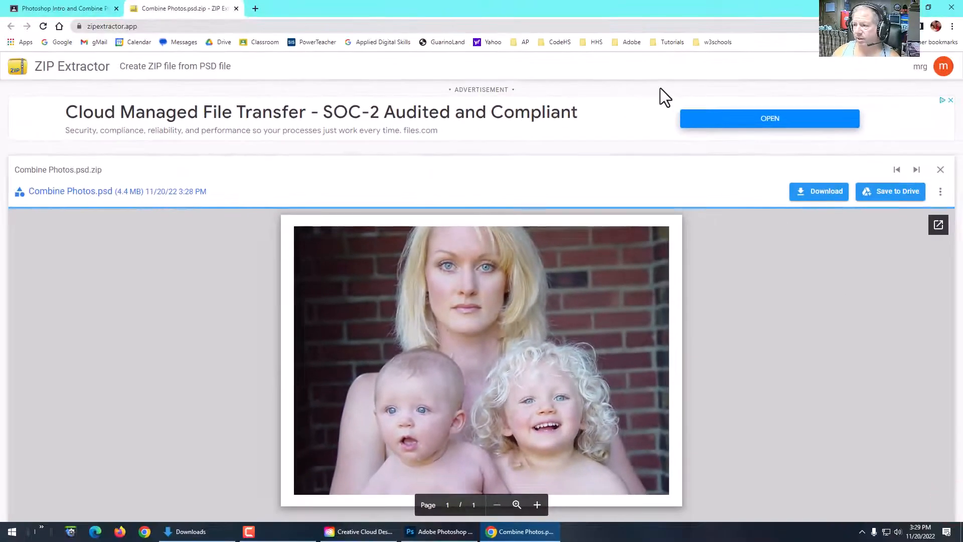
Step: Turn on Chrome's "Ask where to save each file before downloading" setting and close the settings page
click(952, 26)
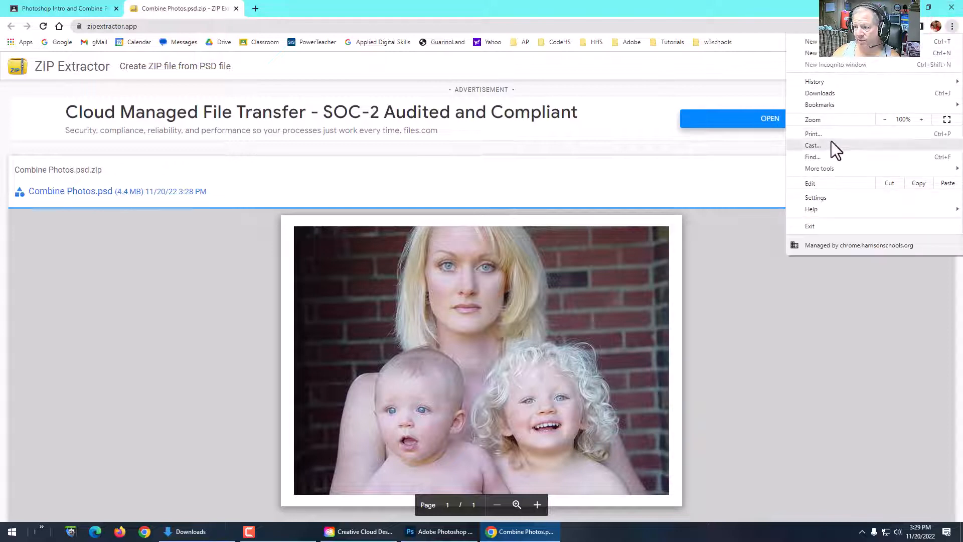
click(823, 196)
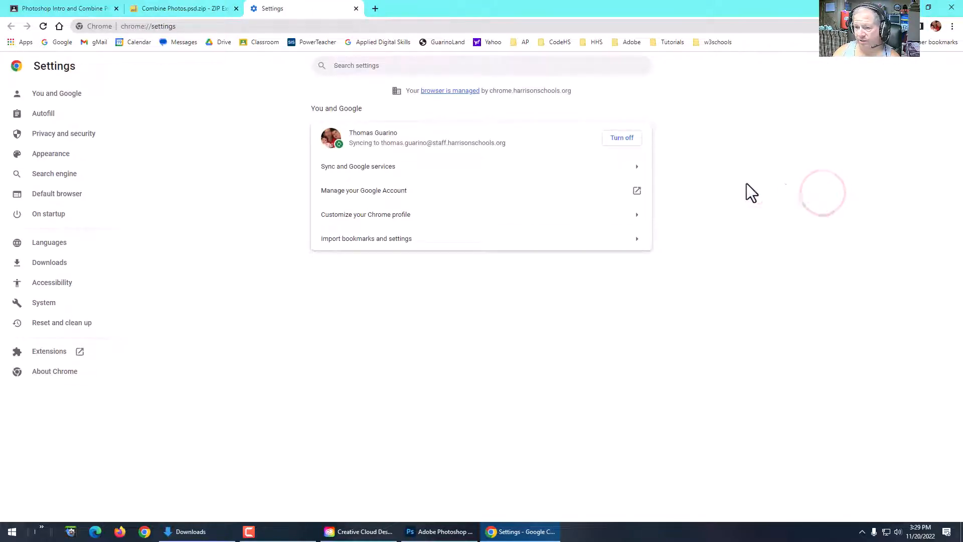
click(60, 264)
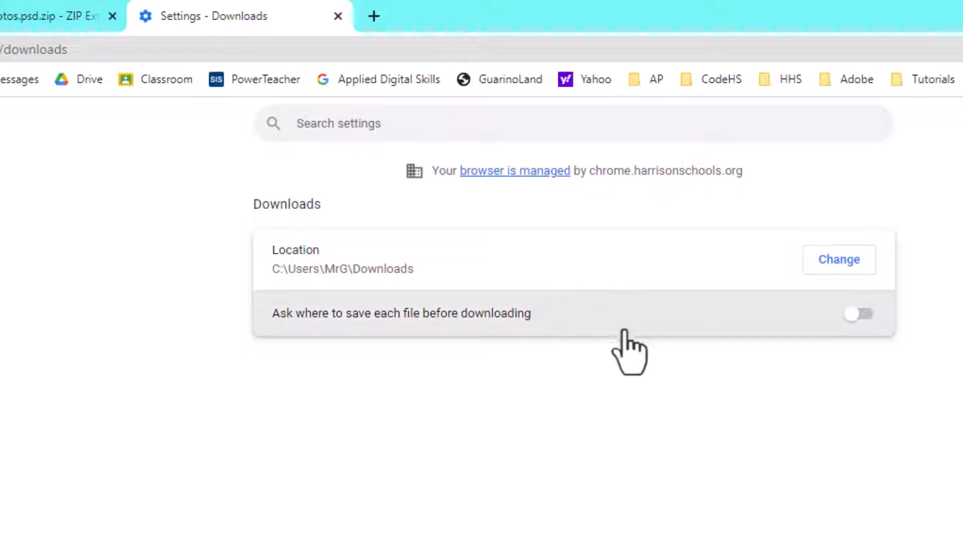
click(858, 314)
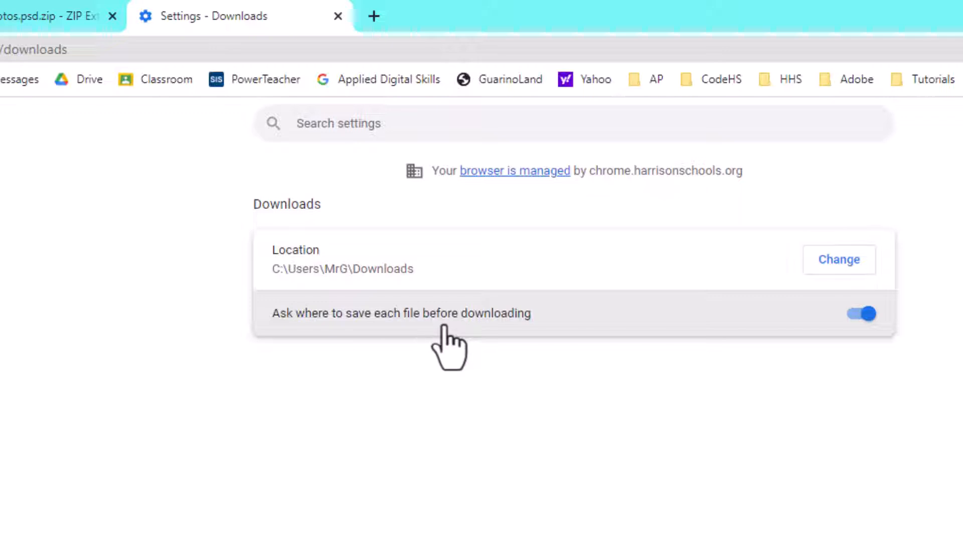
click(338, 16)
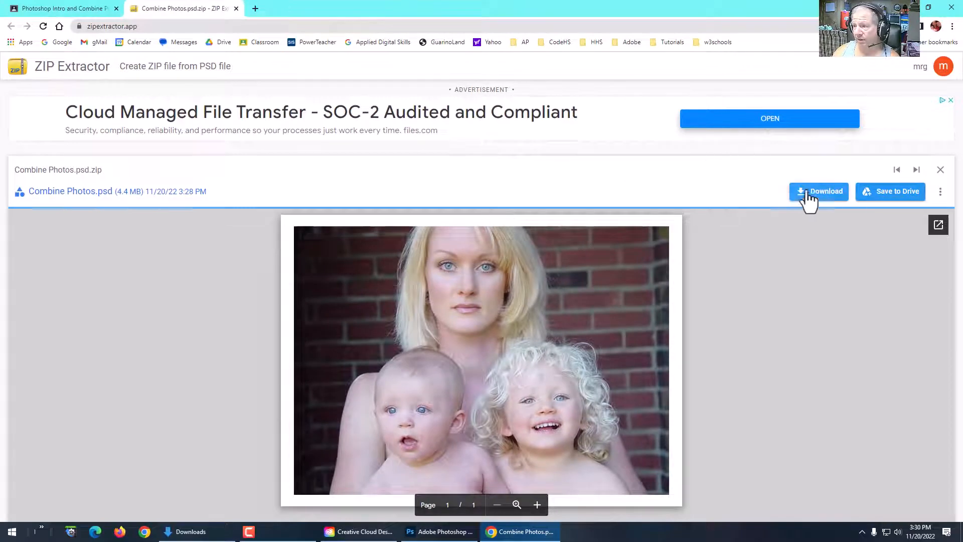
Step: Start downloading Combine Photos.psd from ZIP Extractor and browse to the Downloads folder as a possible save location
click(862, 216)
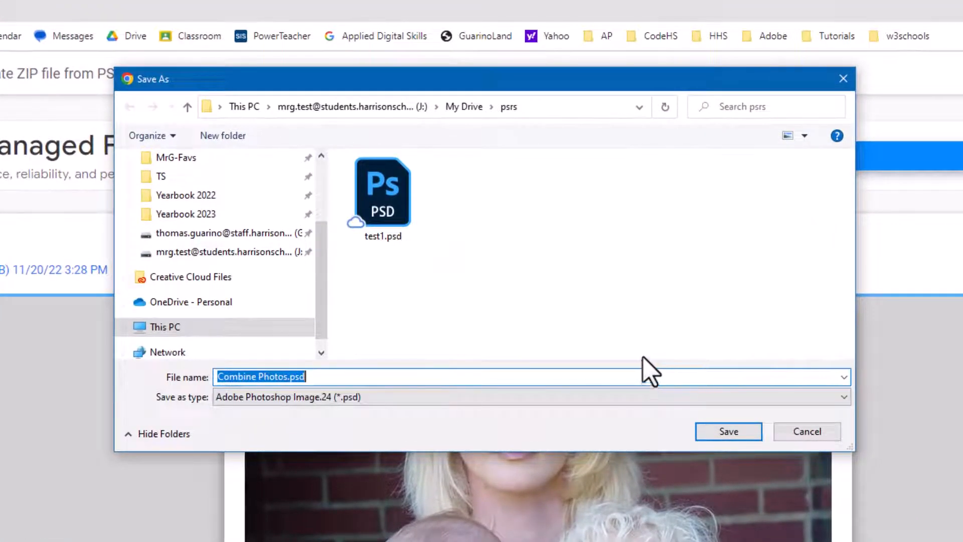
drag(321, 269, 290, 176)
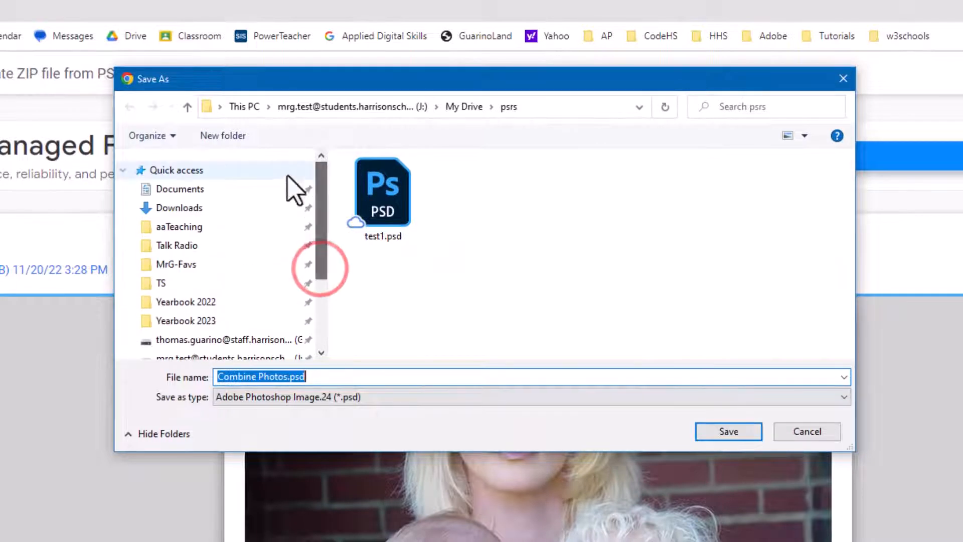
scroll(183, 216, down, 2)
click(172, 198)
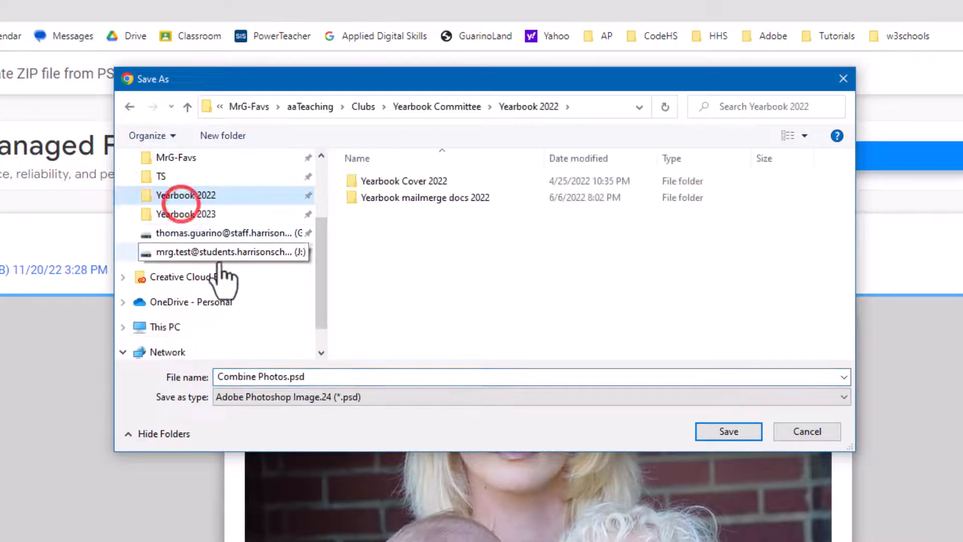
drag(323, 253, 321, 176)
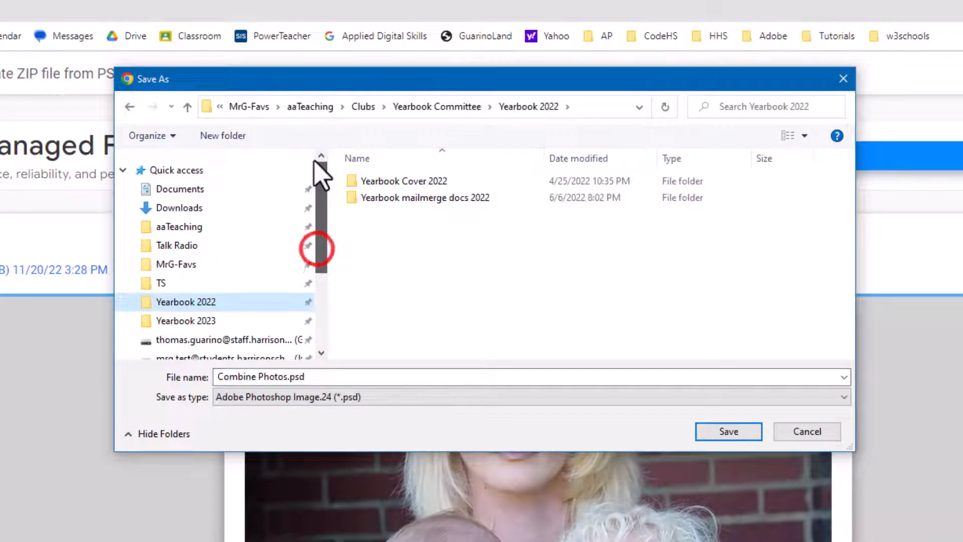
click(178, 208)
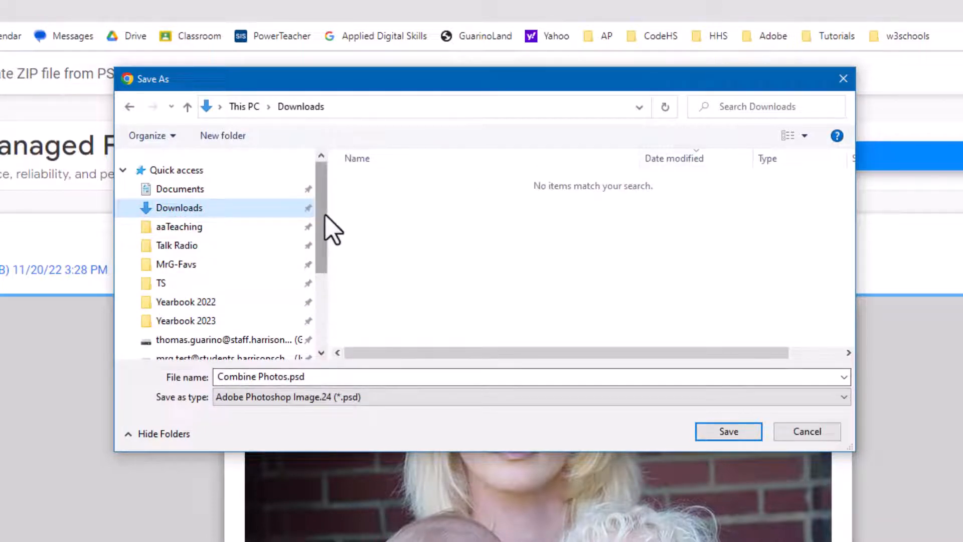
drag(321, 220, 332, 246)
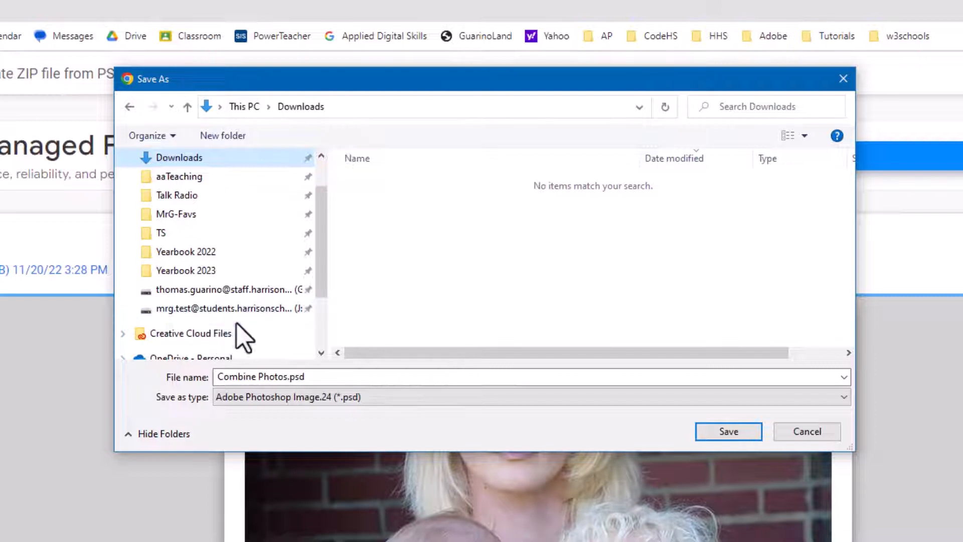
Step: Save Combine Photos.psd to the psrs folder inside My Drive on the student's Google Drive (J:)
click(172, 312)
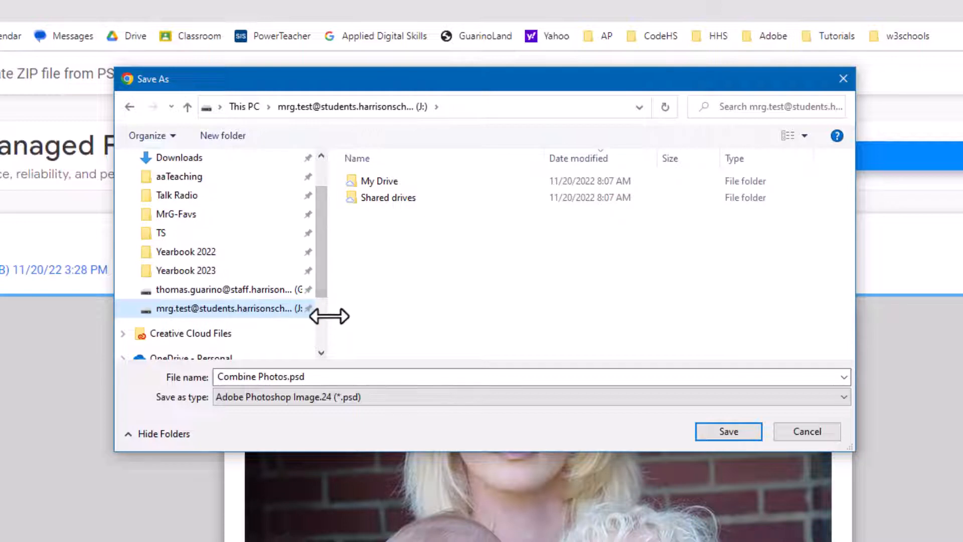
drag(329, 315, 351, 314)
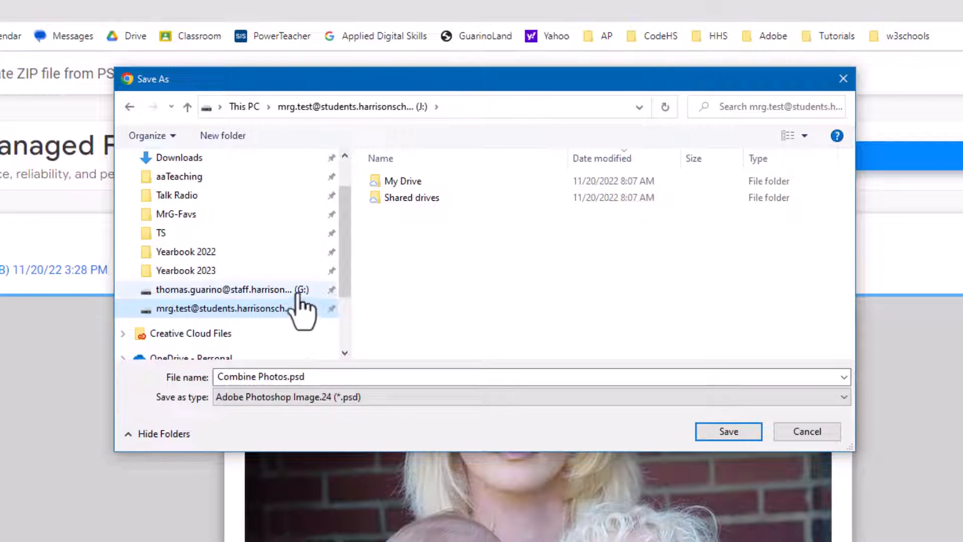
click(206, 310)
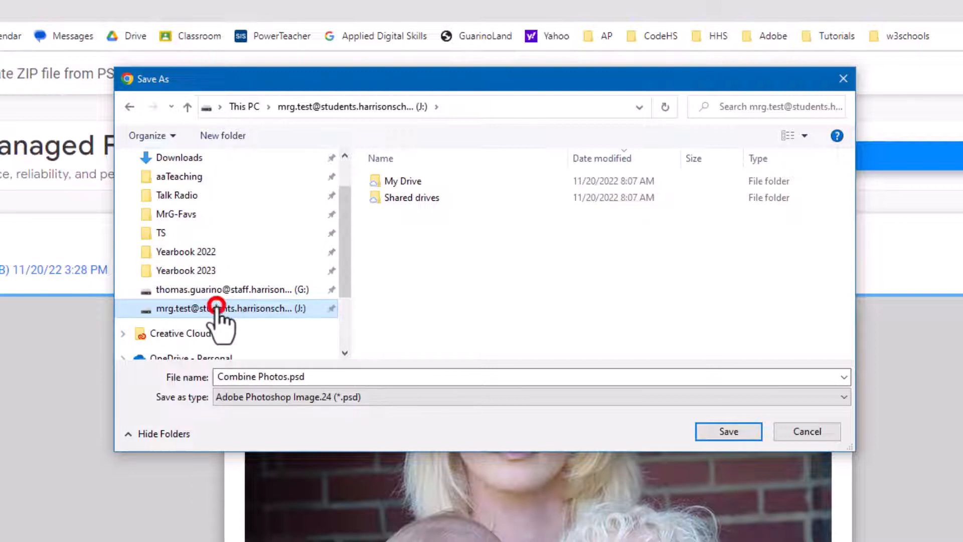
double_click(404, 182)
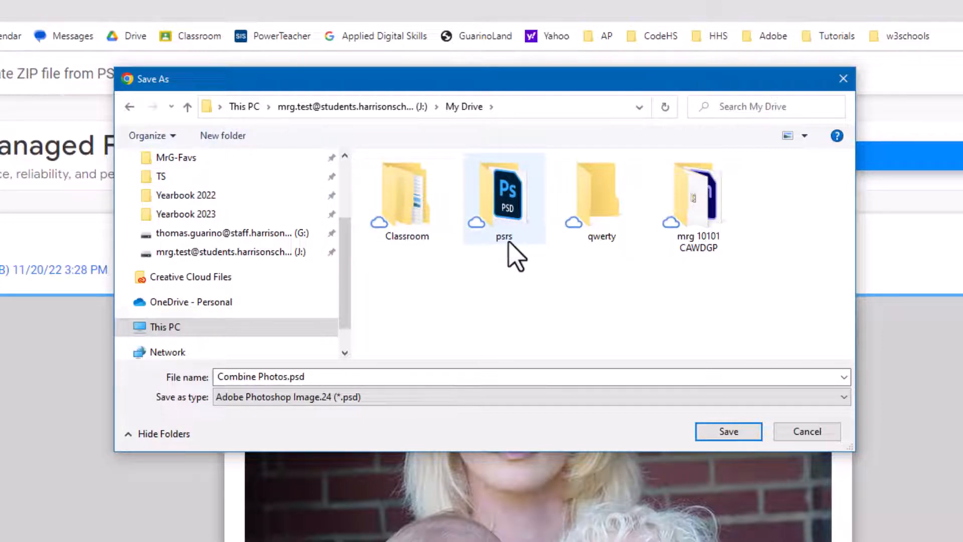
double_click(508, 205)
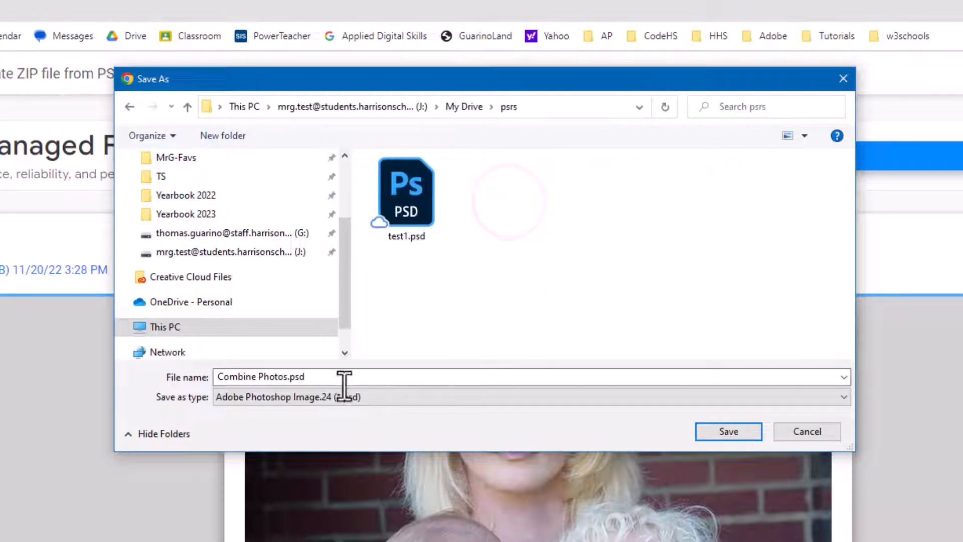
click(731, 439)
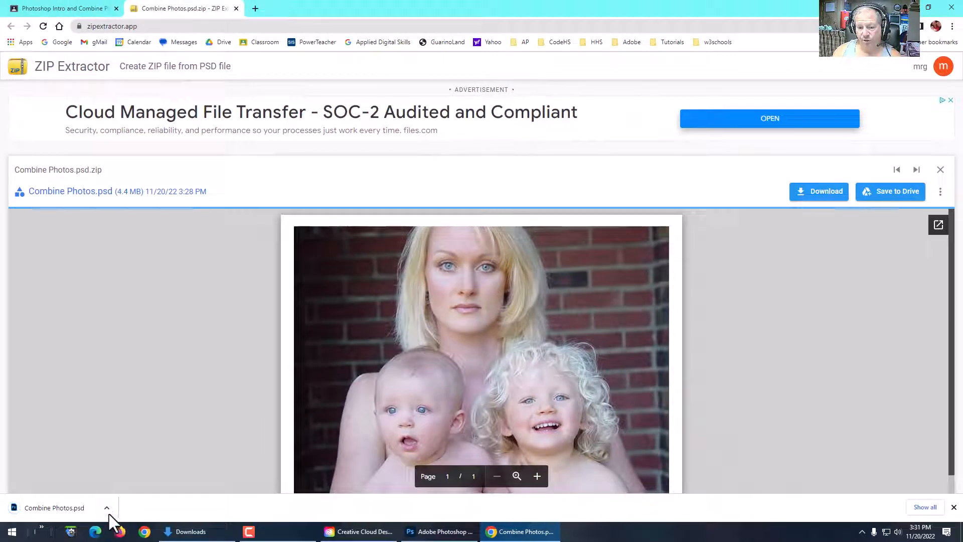
Step: Show the downloaded Combine Photos.psd in its folder, check the folder path, and open the file in Photoshop
click(107, 508)
click(152, 477)
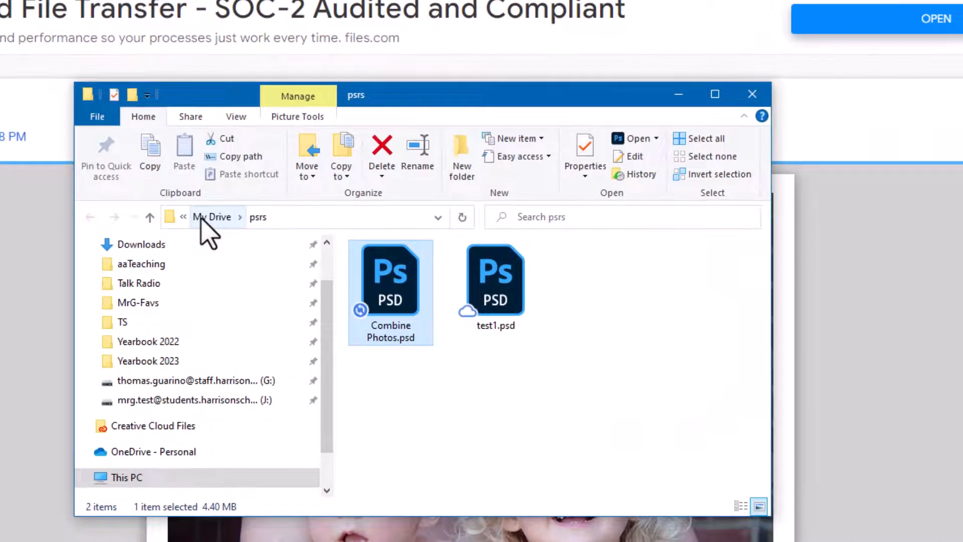
click(299, 215)
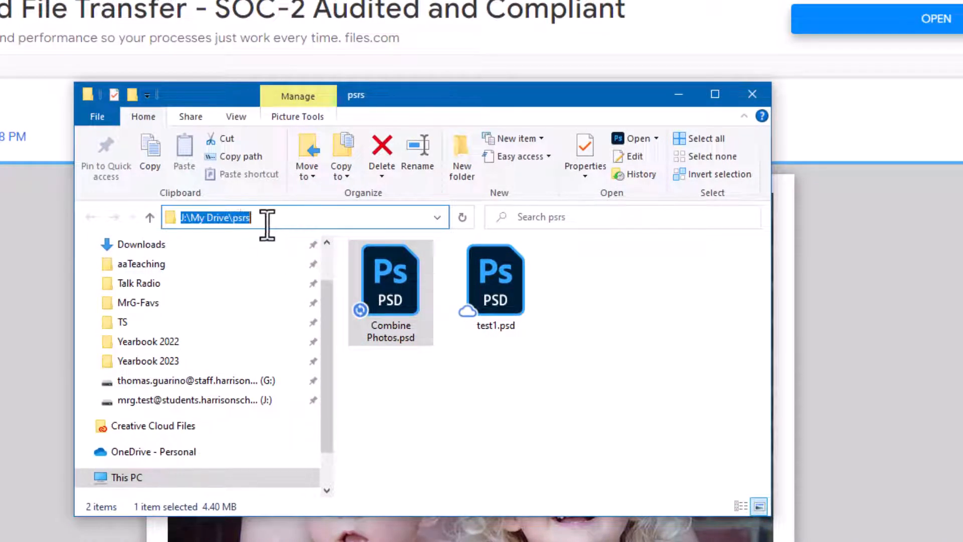
click(187, 218)
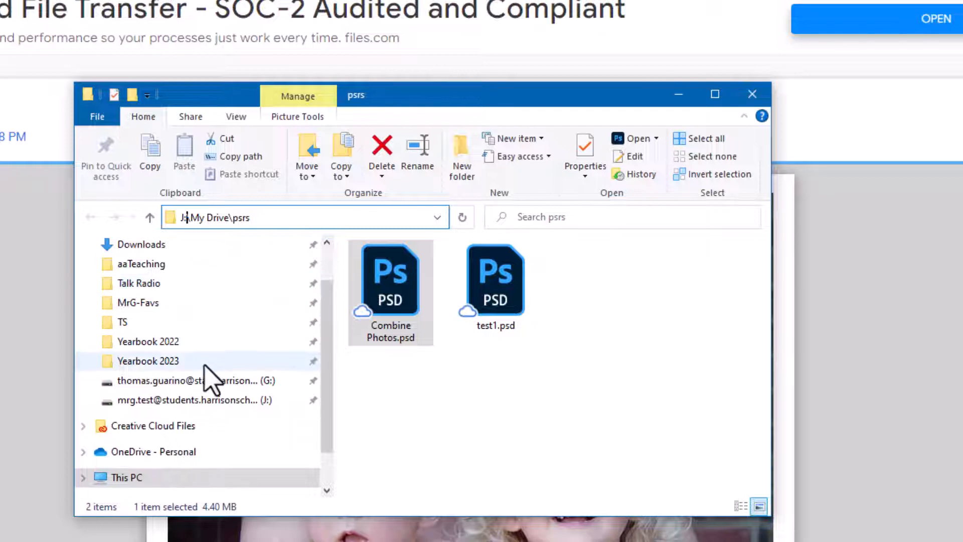
double_click(390, 278)
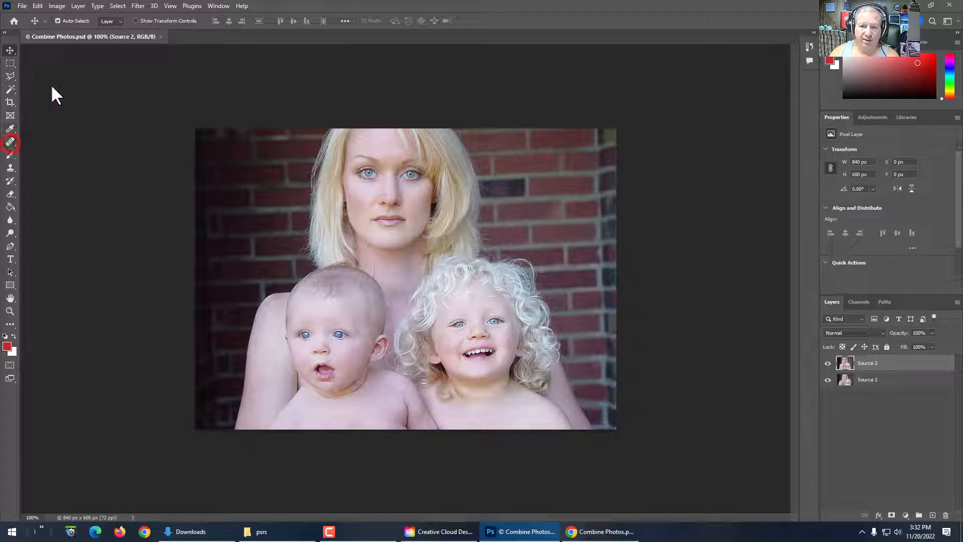
Step: Explore the healing tool group by activating the Healing Brush, Content-Aware Move and Spot Healing Brush tools in turn
right_click(10, 142)
click(10, 178)
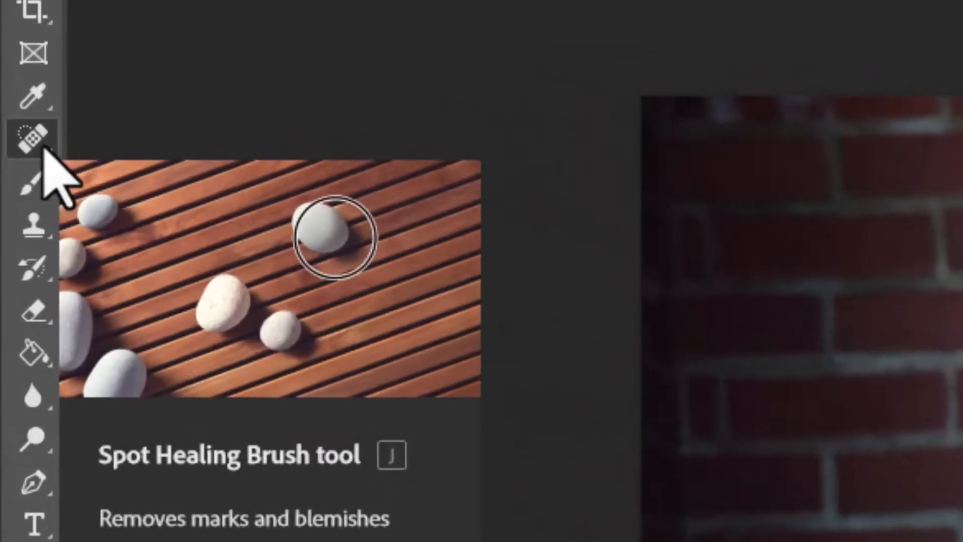
right_click(24, 96)
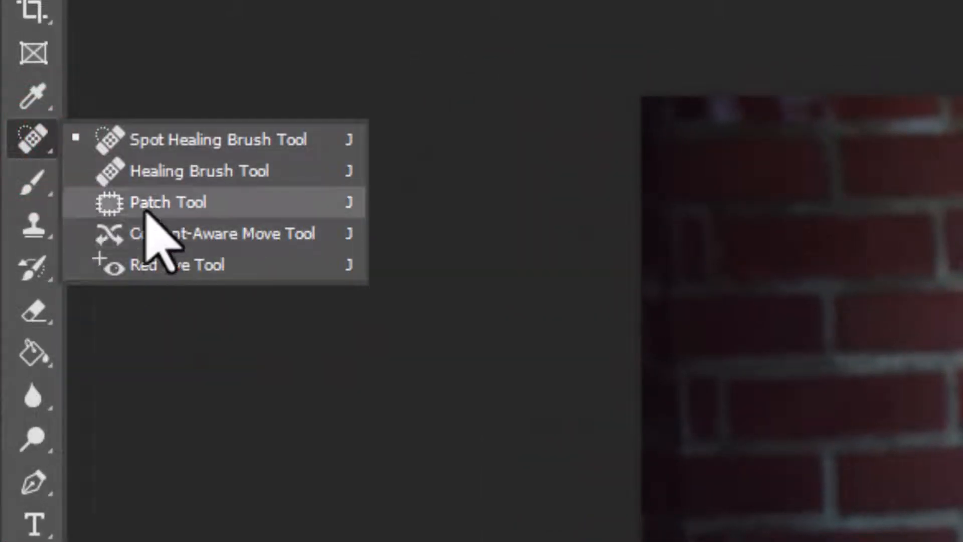
click(145, 172)
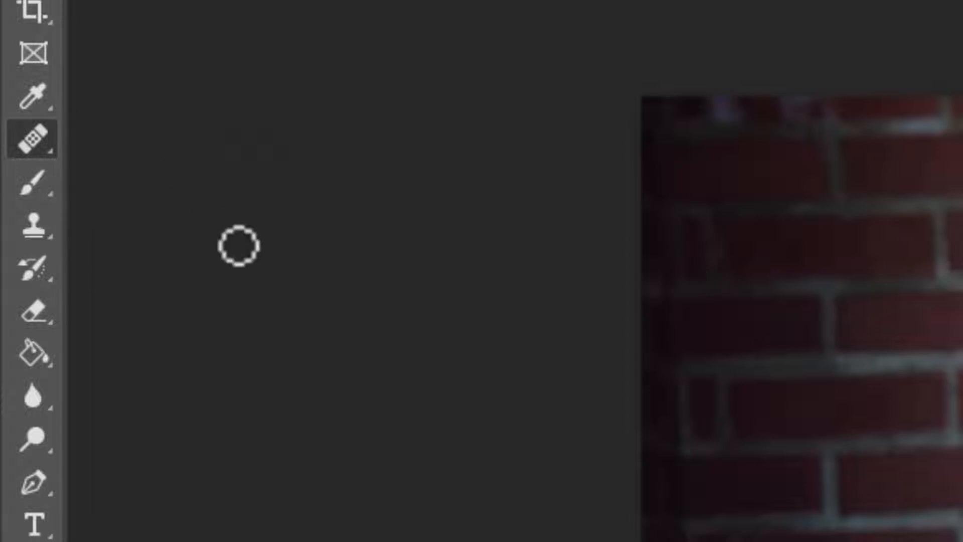
click(51, 139)
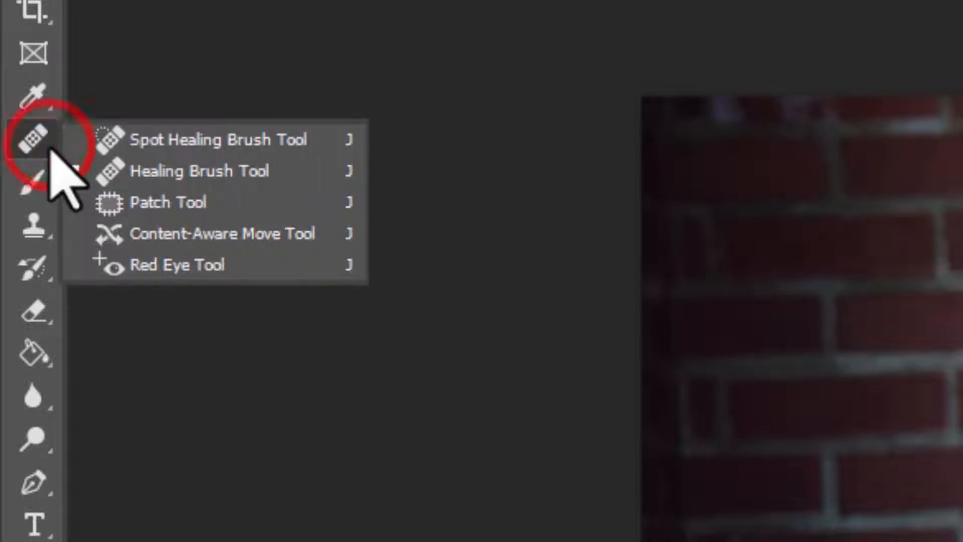
click(150, 231)
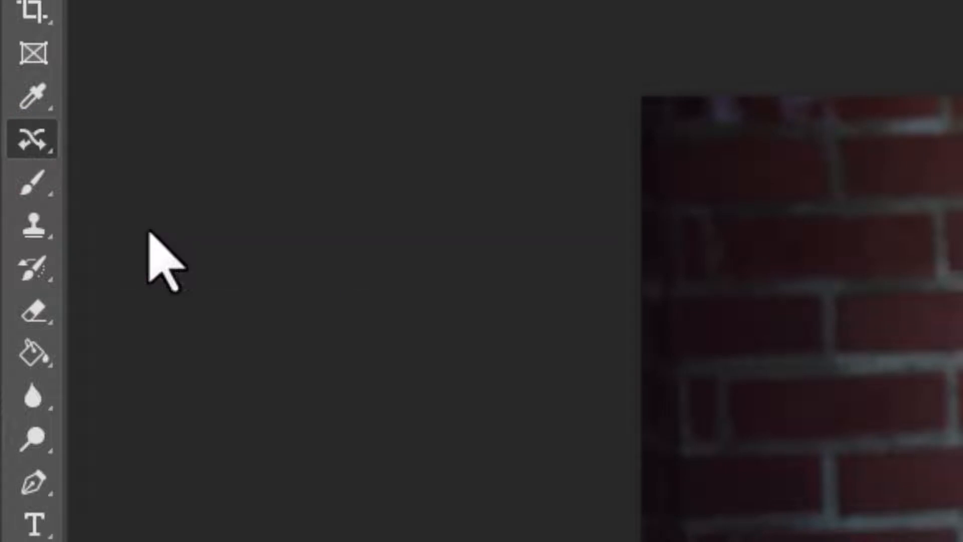
click(36, 146)
click(136, 143)
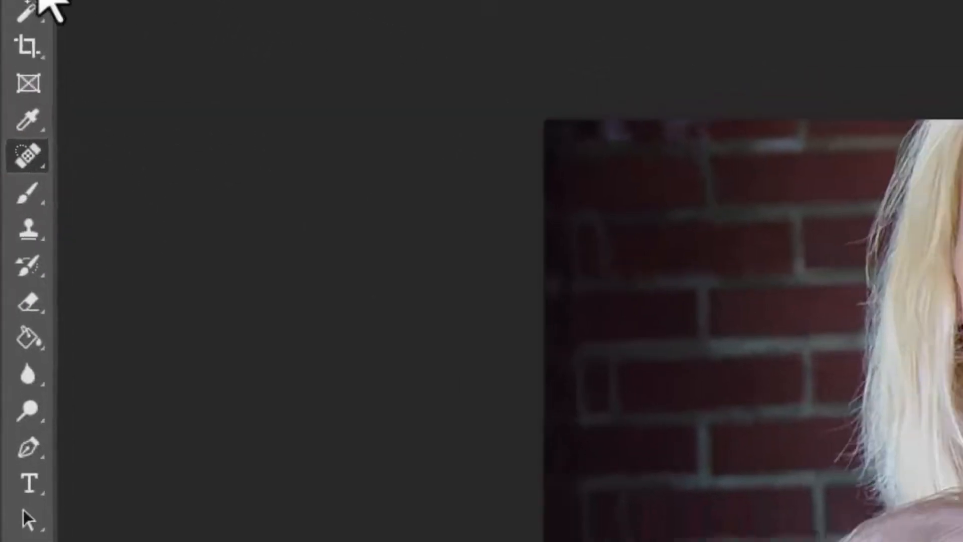
Step: Compare the options of the Polygonal Lasso, Blur and Brush tools, then return to the Move tool
click(17, 110)
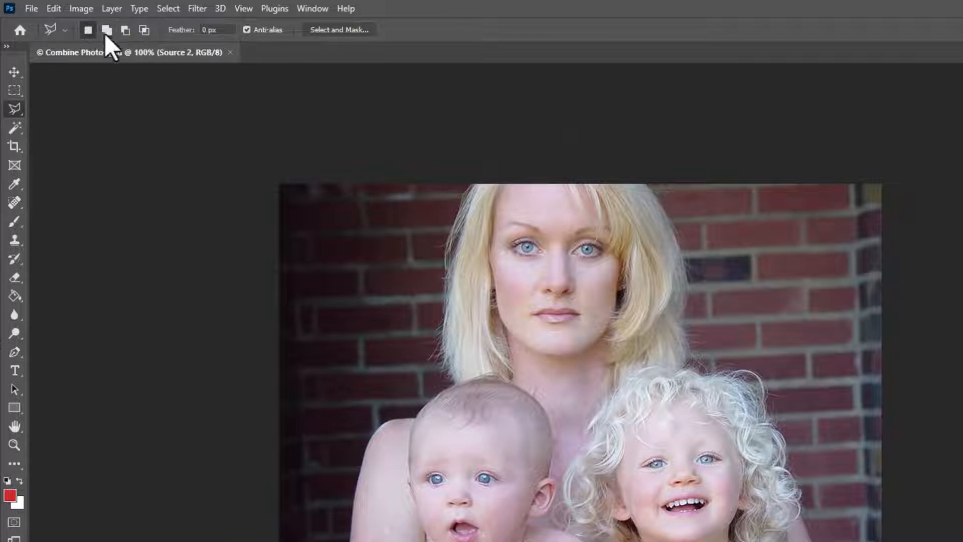
click(18, 314)
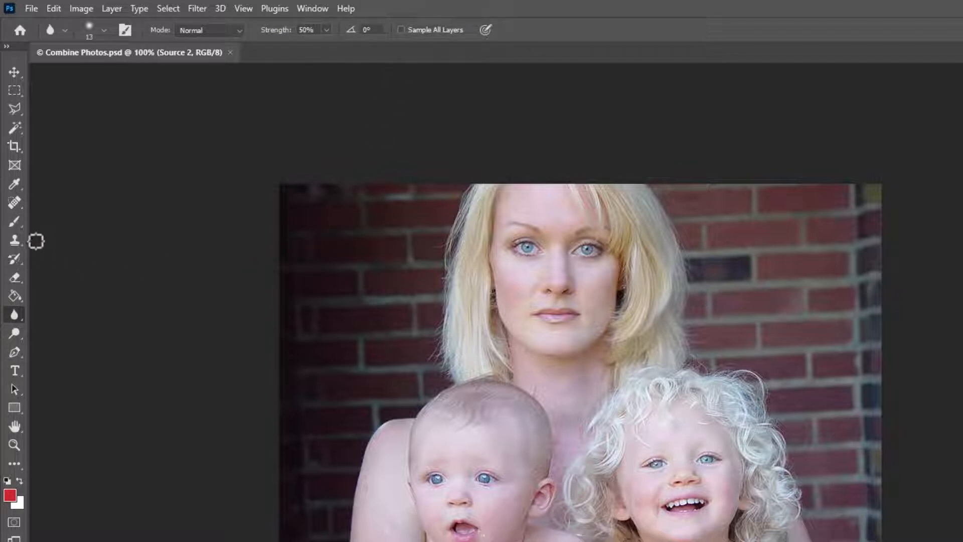
click(15, 222)
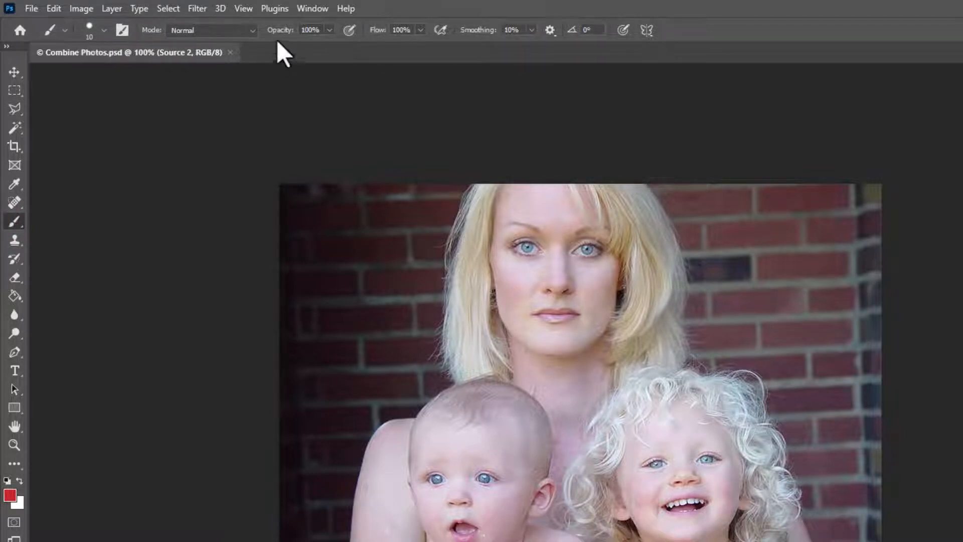
click(15, 108)
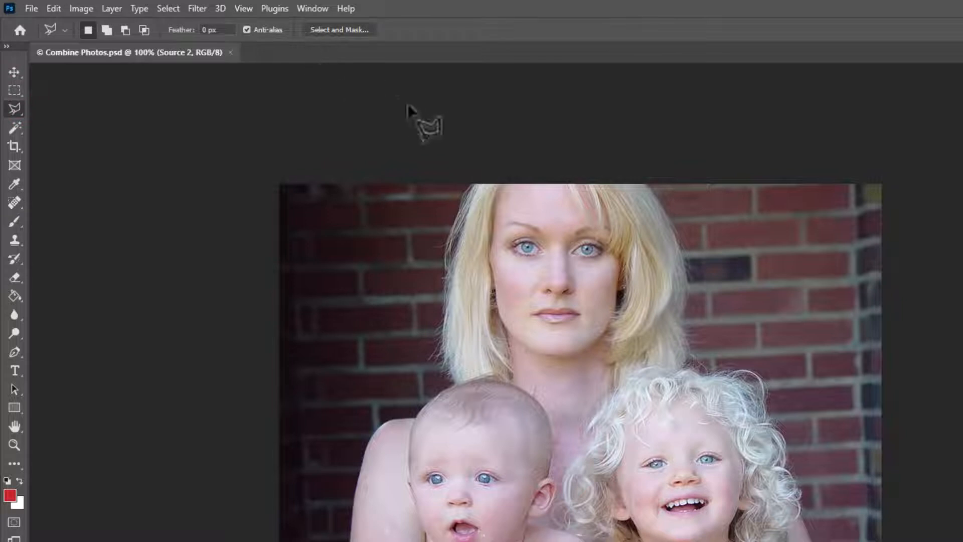
click(19, 73)
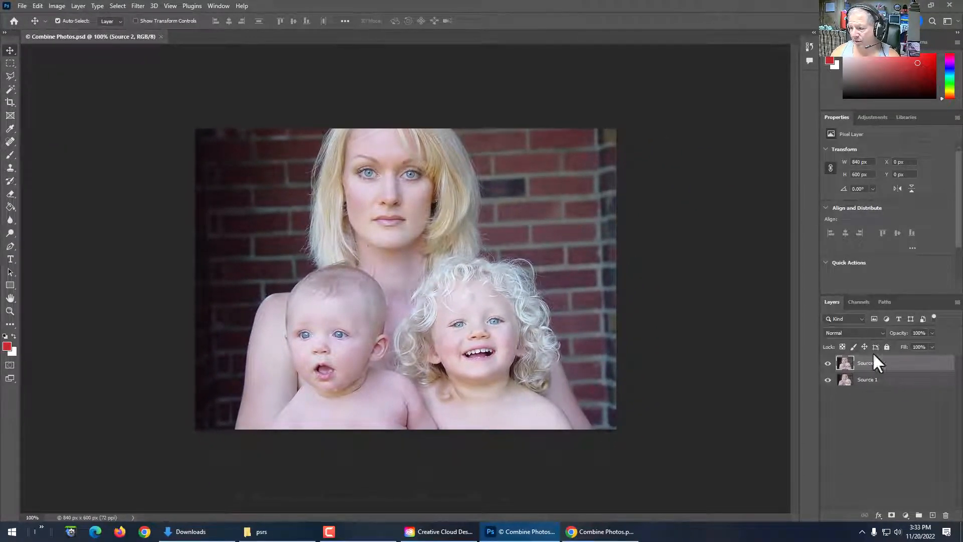
Step: Detach the Patterns panel into a floating panel, view the available workspaces, and close the Patterns panel
click(857, 42)
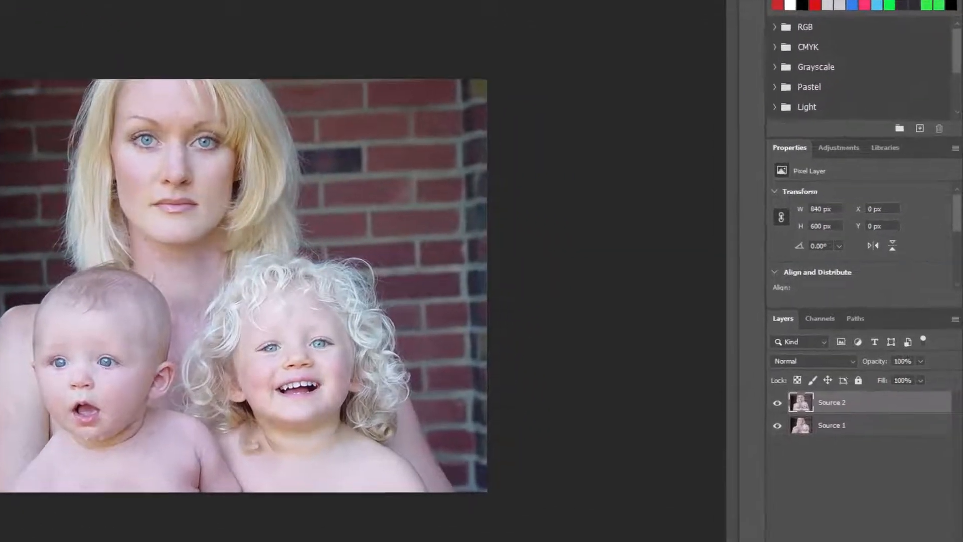
click(886, 42)
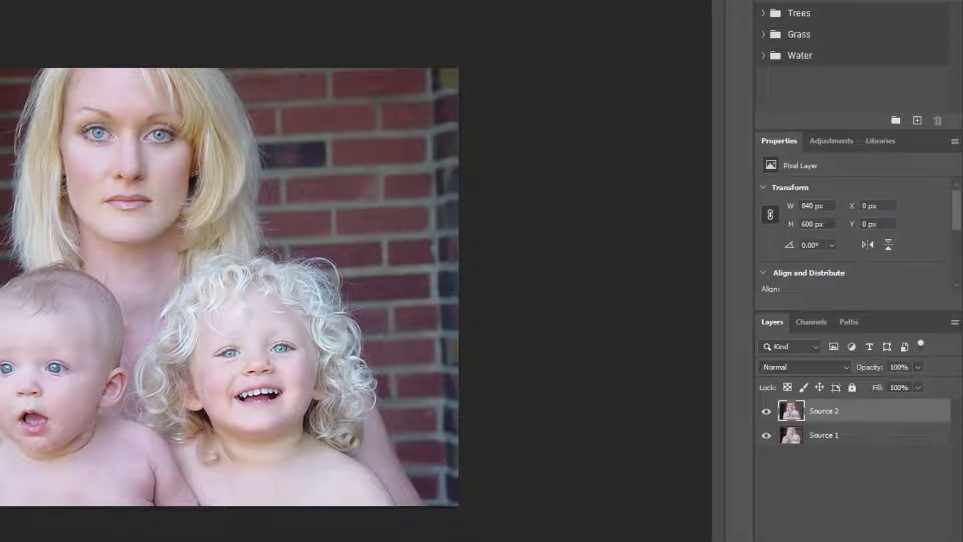
drag(885, 0, 442, 0)
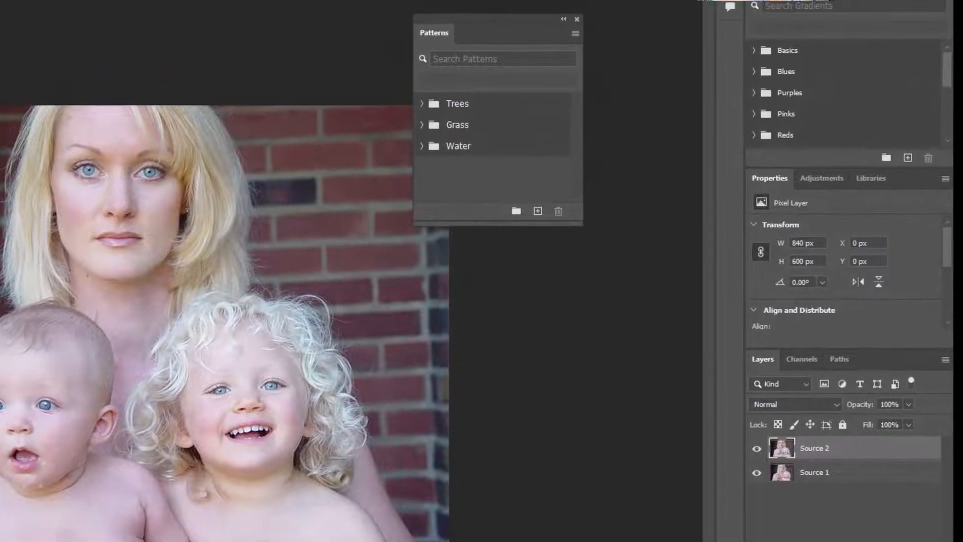
click(918, 46)
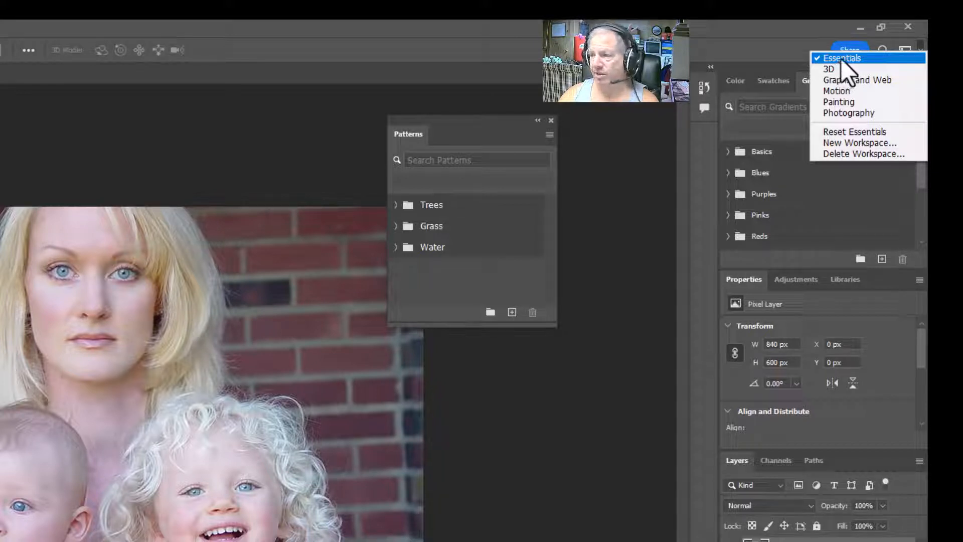
click(551, 120)
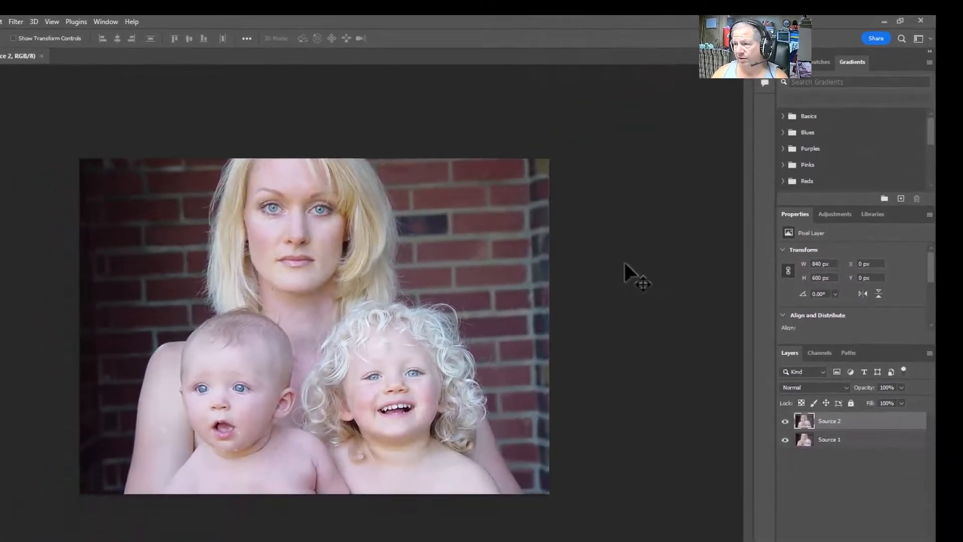
Step: Detach and close the Gradients panel, view the list of available panels, and reset the Essentials workspace
drag(856, 64, 579, 130)
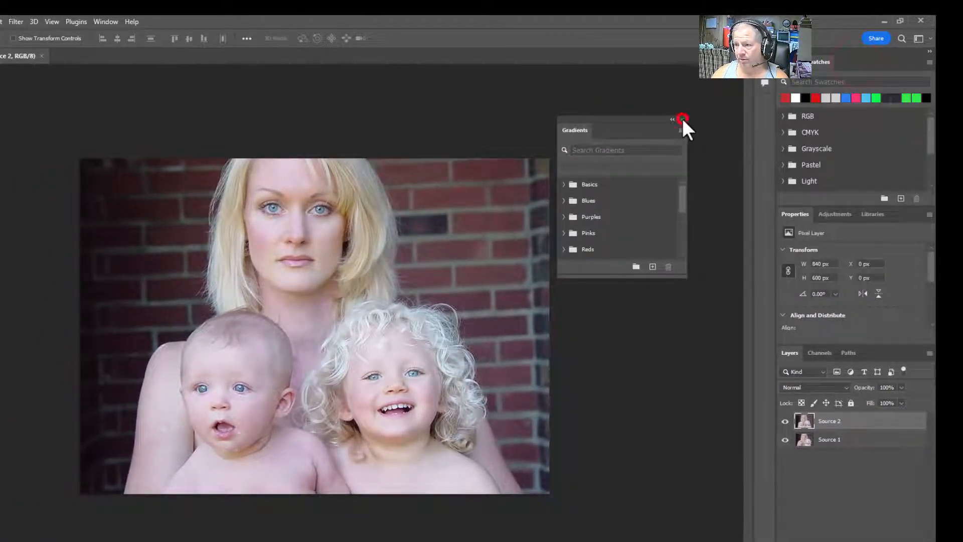
click(682, 119)
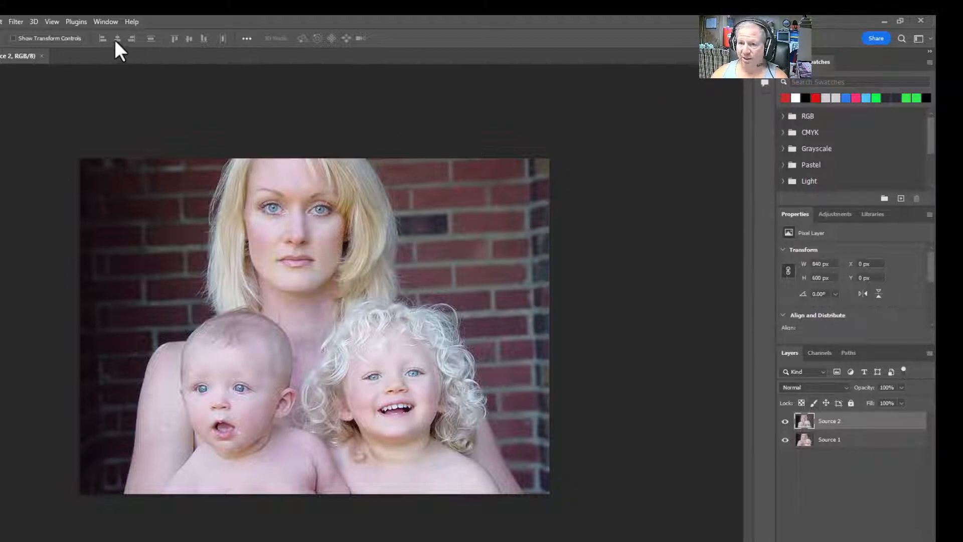
click(104, 21)
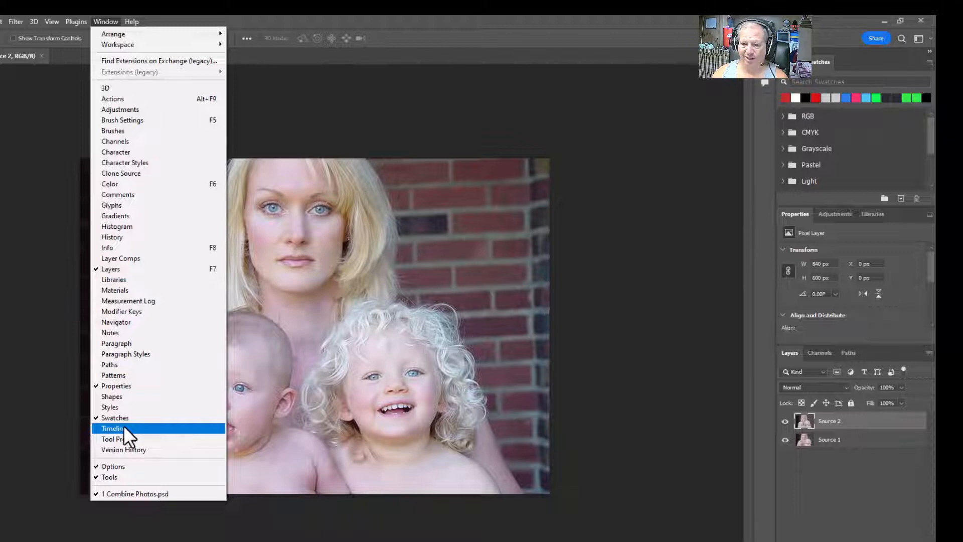
click(927, 38)
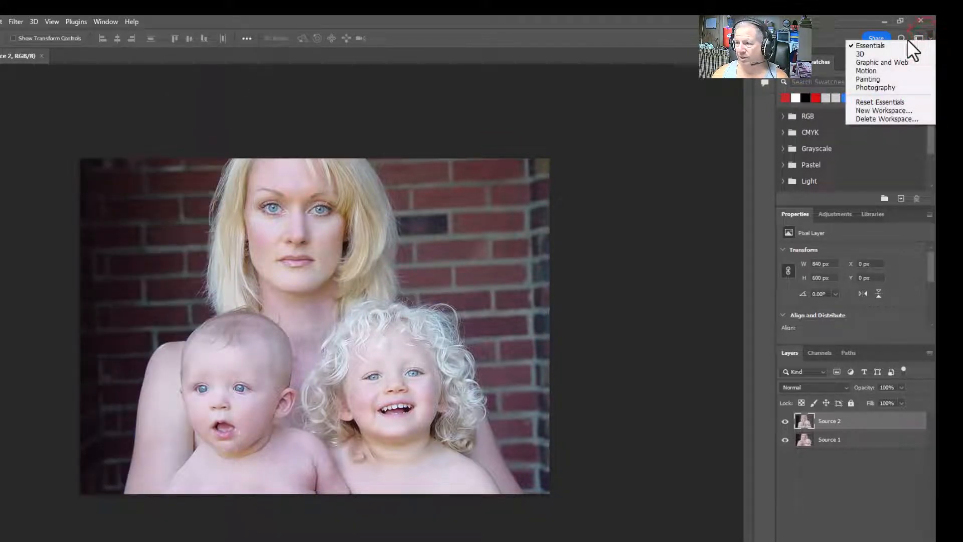
click(872, 102)
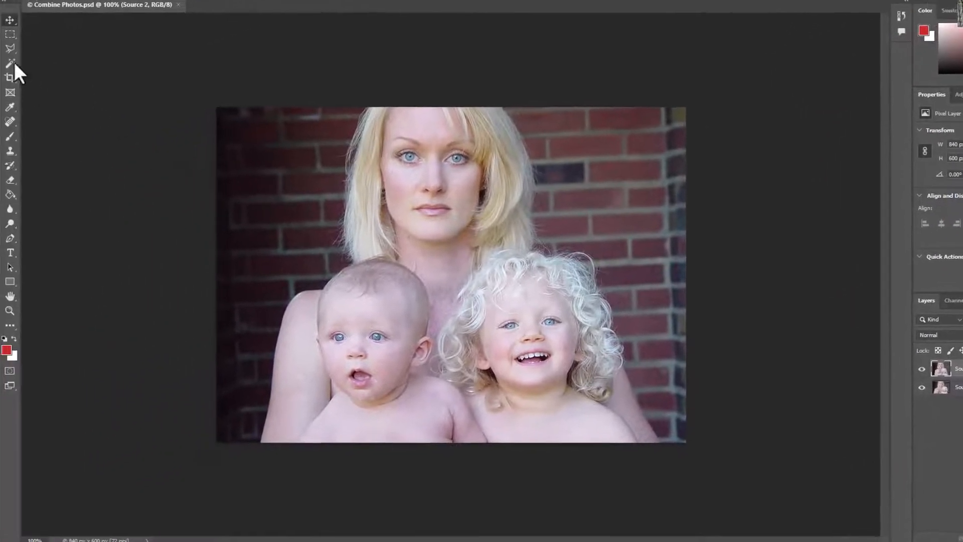
Step: Activate the Spot Healing Brush, then return to the Move tool
click(14, 121)
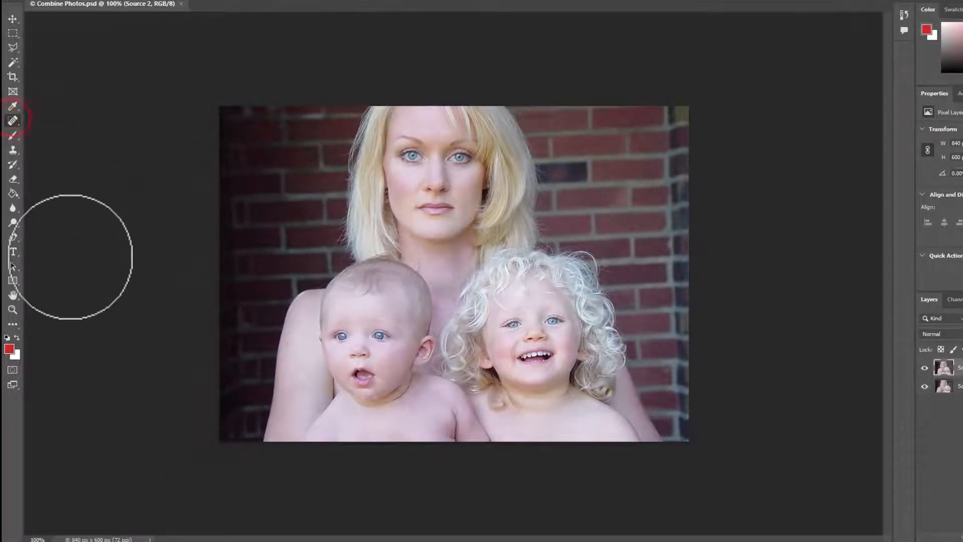
click(14, 19)
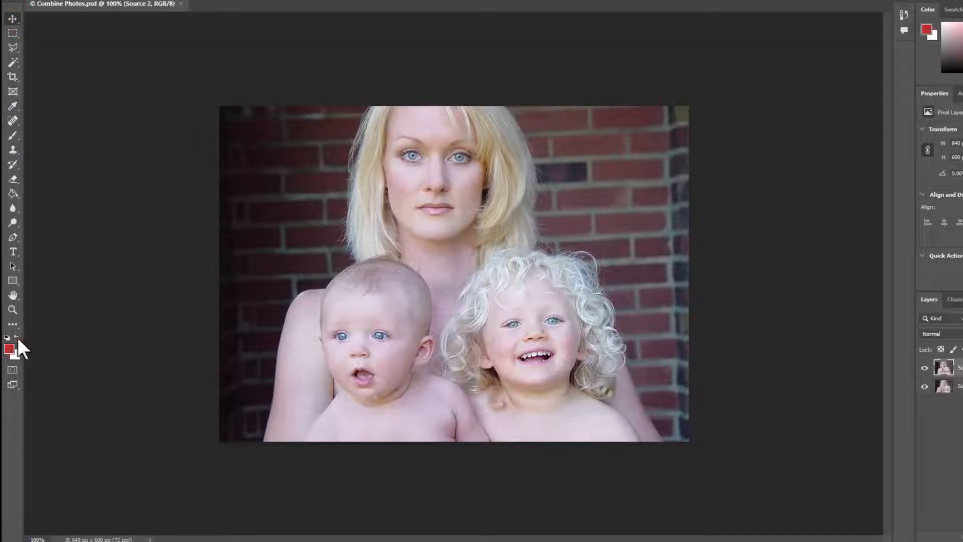
Step: View the foreground color in the Color Picker, cancel it, and restore the default foreground and background colors
click(8, 349)
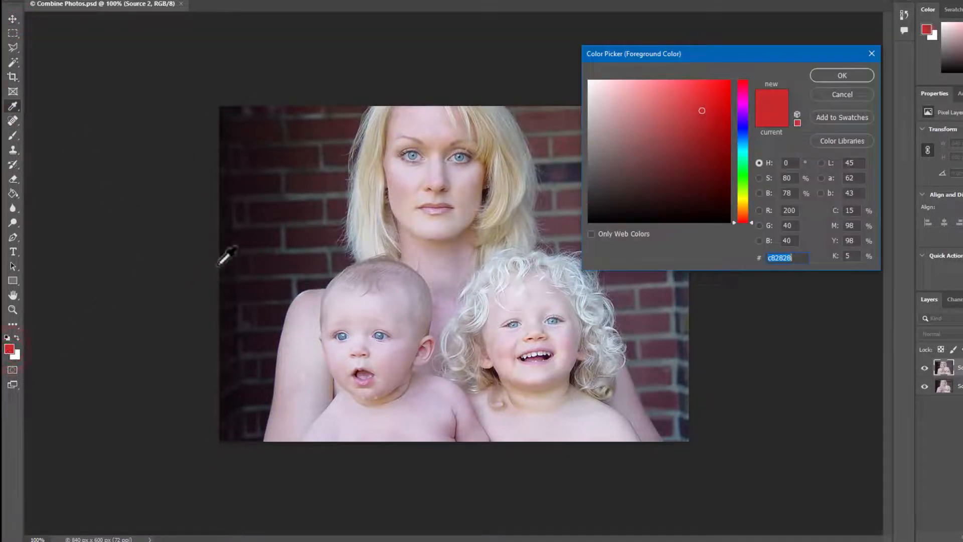
click(861, 92)
click(7, 336)
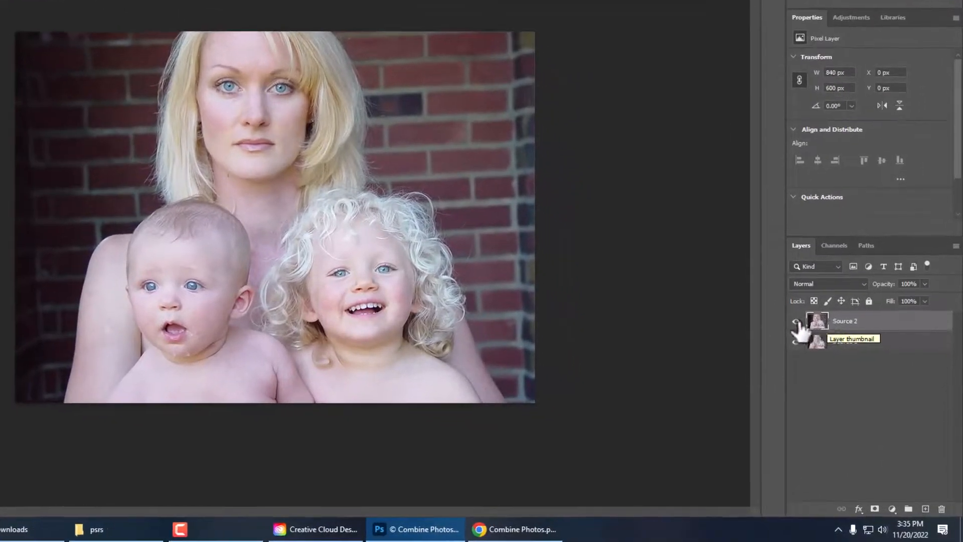
Step: Toggle the visibility of the Source 2 layer to compare it with the Source 1 photo beneath, leaving it shown
click(799, 326)
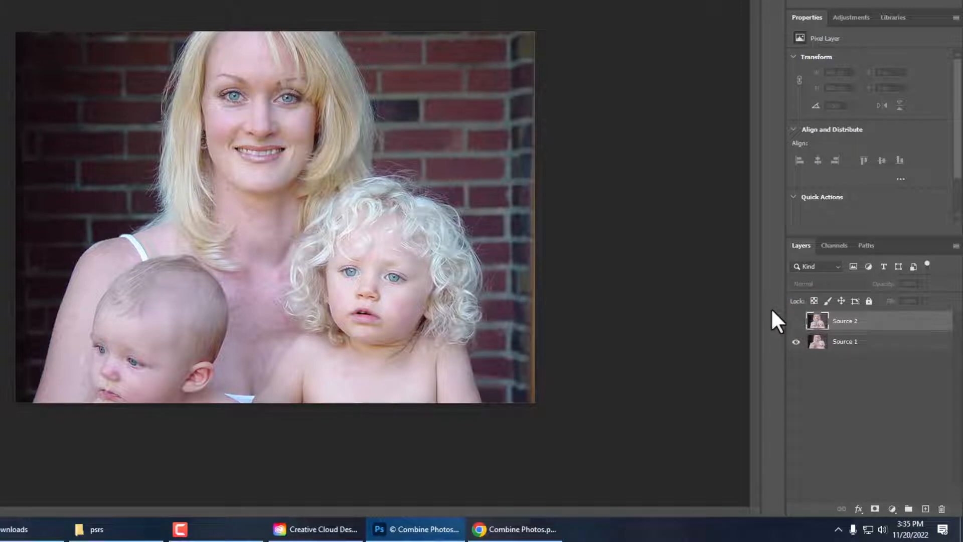
click(796, 321)
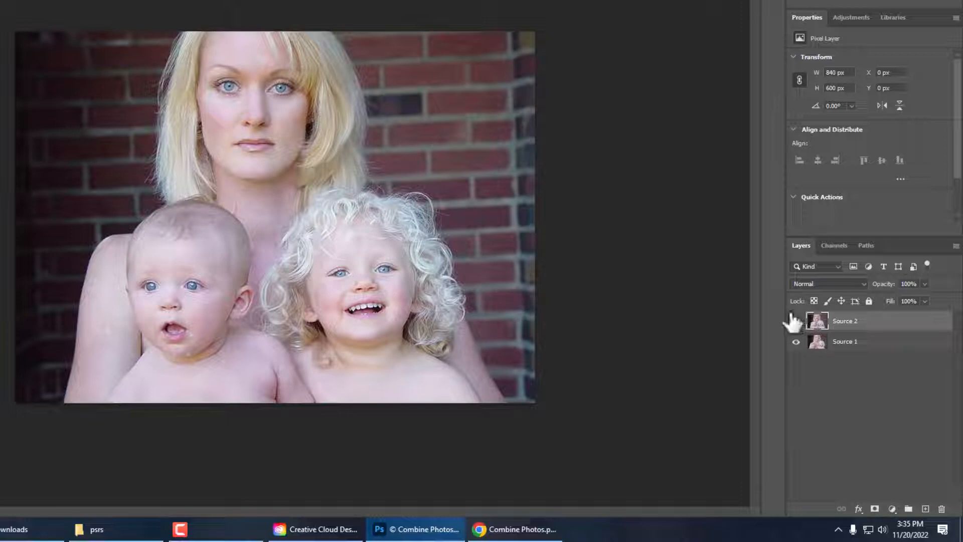
click(794, 320)
click(796, 322)
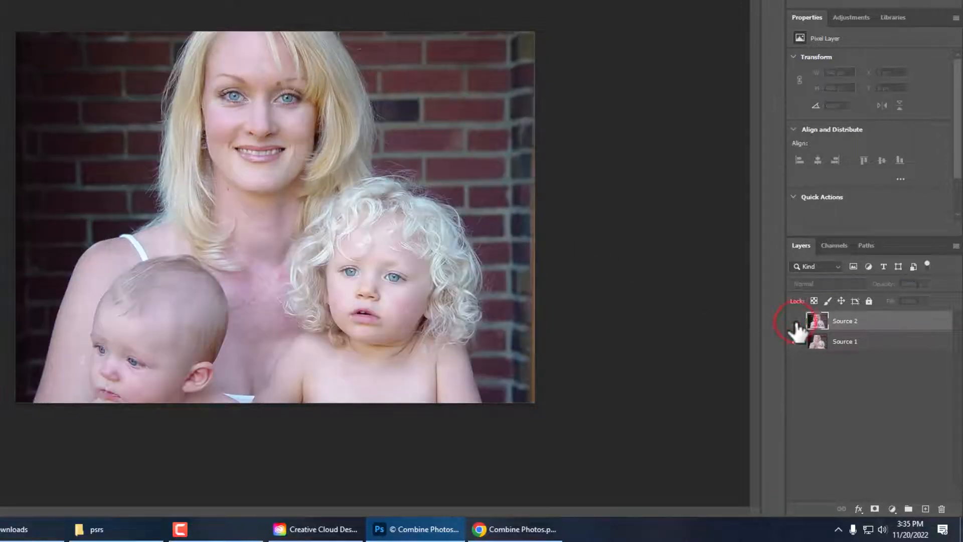
click(796, 321)
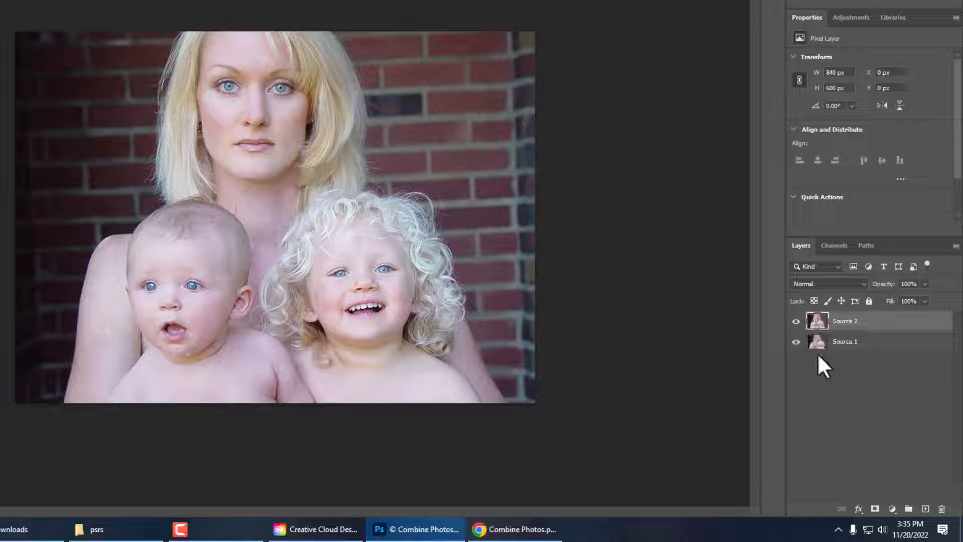
Step: Select the Source 2 and Source 1 layers in turn, ending with Source 2 active
click(844, 321)
click(842, 342)
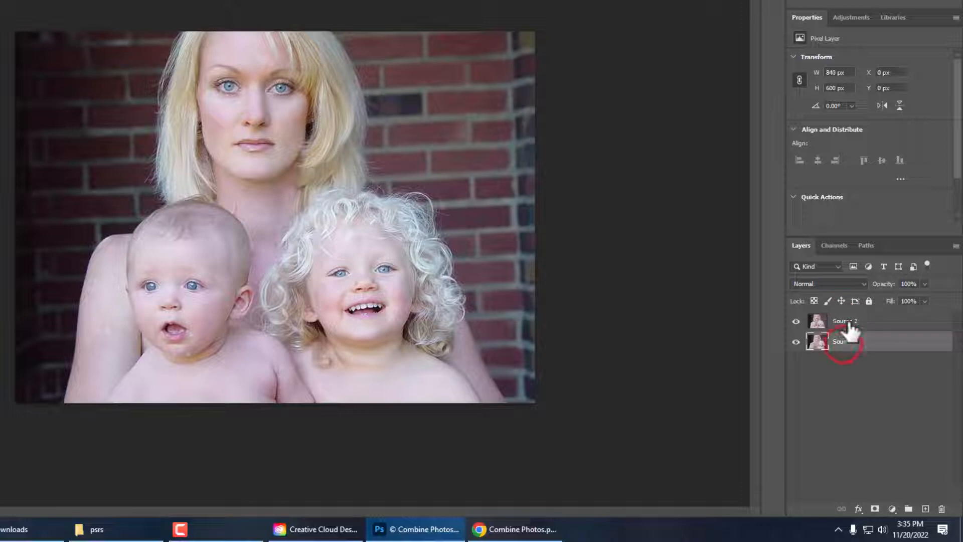
click(847, 321)
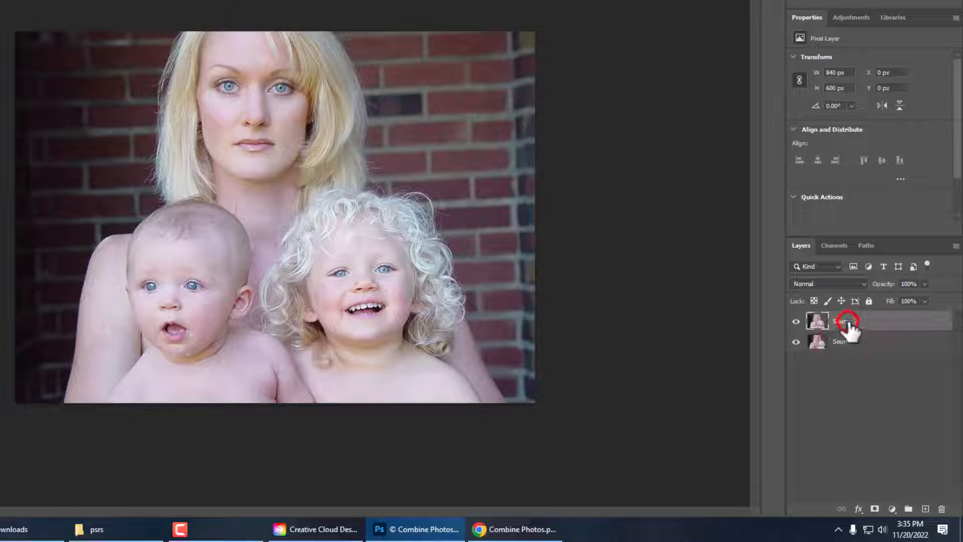
Step: Hide Source 2 and Source 1 to expose the empty canvas, then show both layers again with Source 1 selected
click(796, 322)
click(797, 321)
click(796, 321)
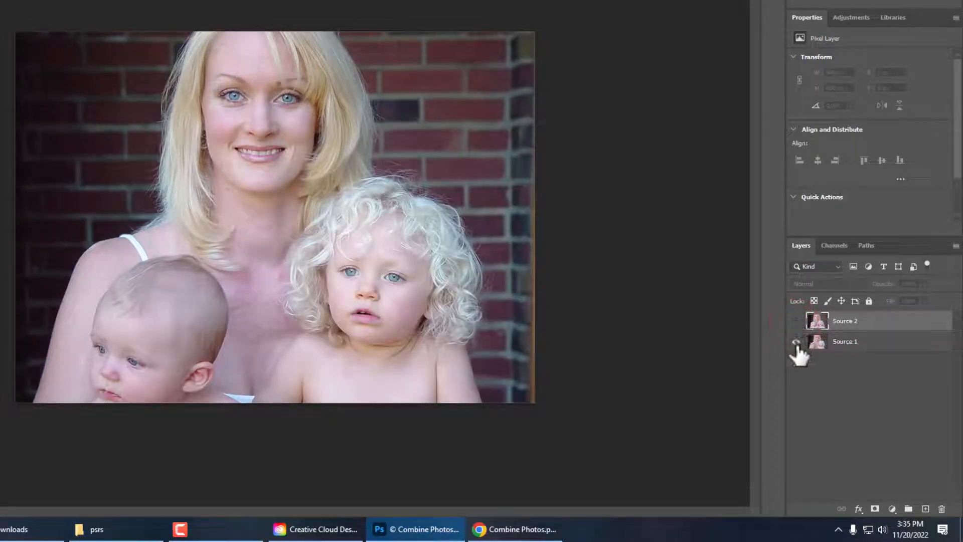
click(796, 341)
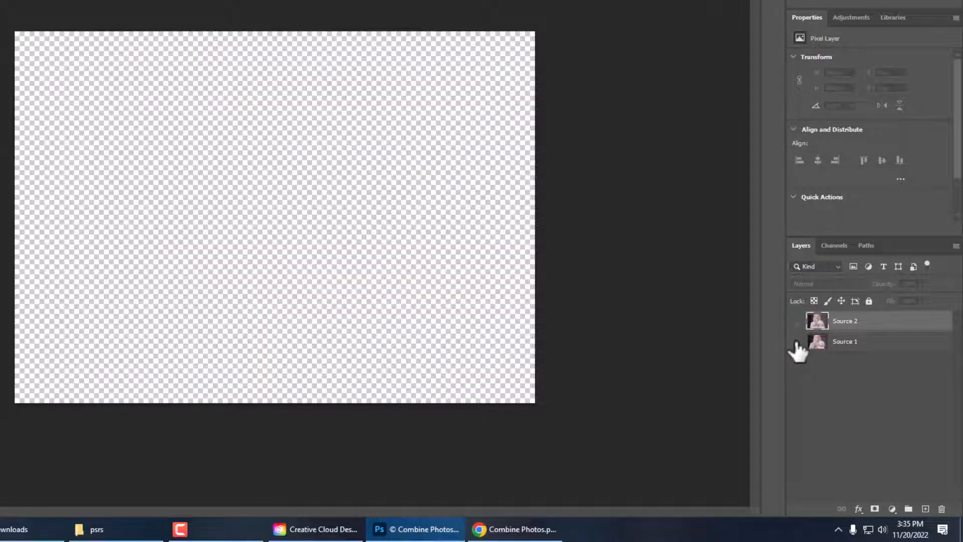
click(796, 342)
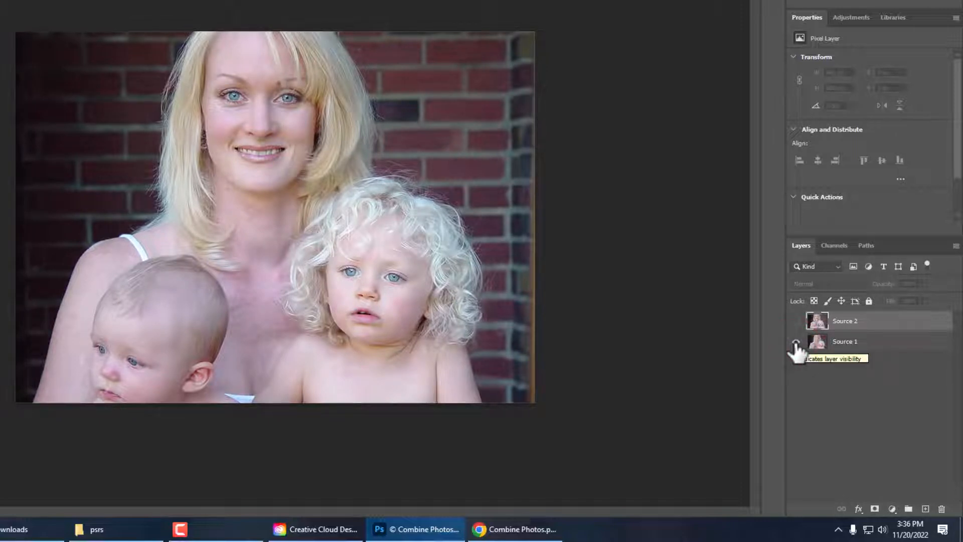
click(844, 343)
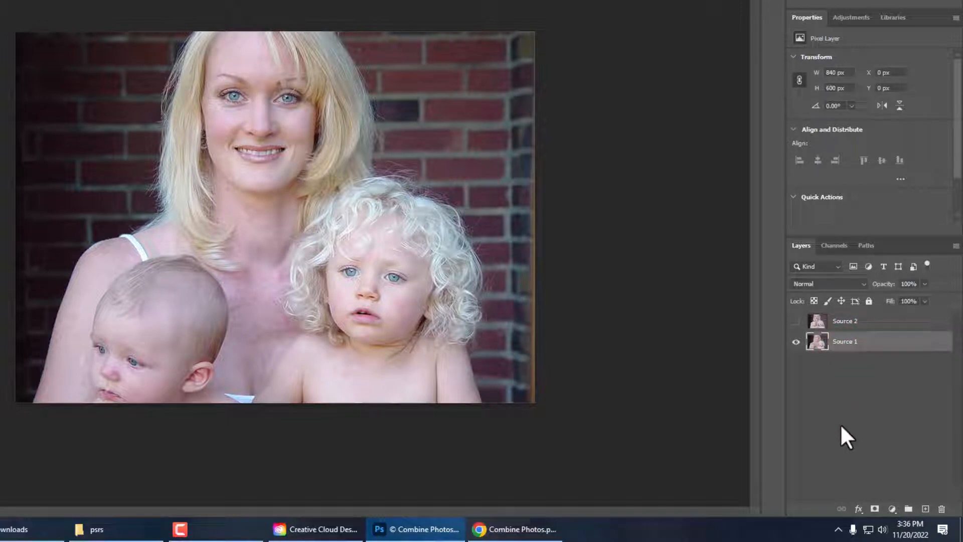
click(796, 321)
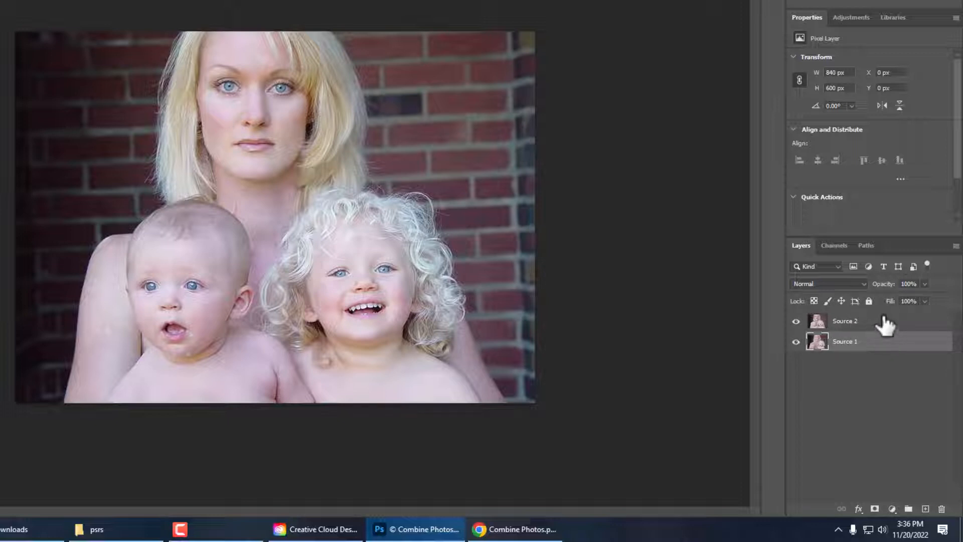
Step: Duplicate the Source 2 and Source 1 layers, and move the original Source 2 directly above the original Source 1
click(846, 321)
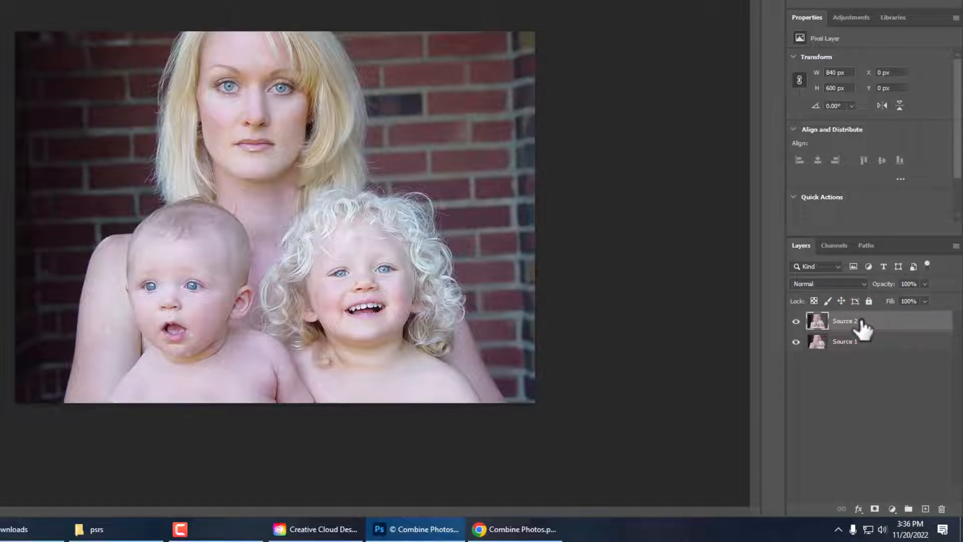
key(ctrl+j)
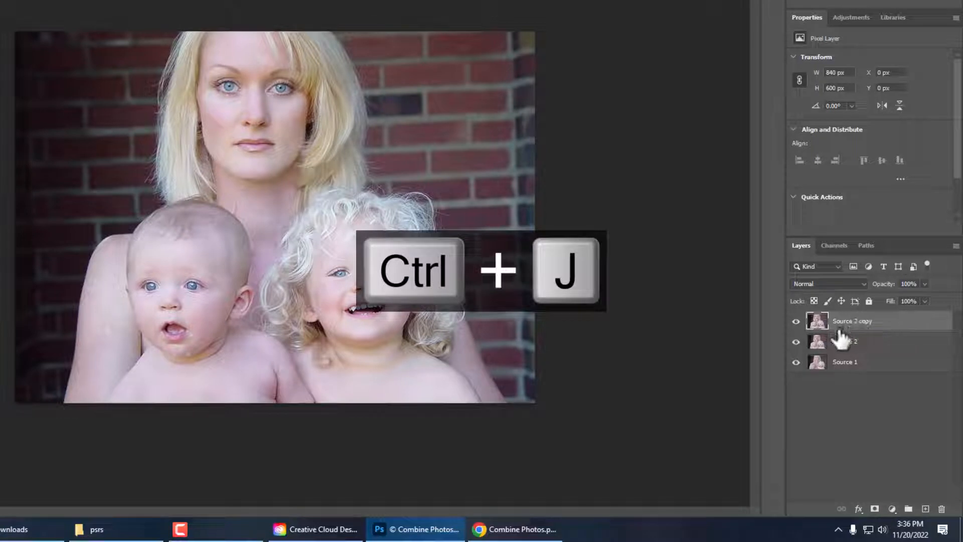
click(849, 366)
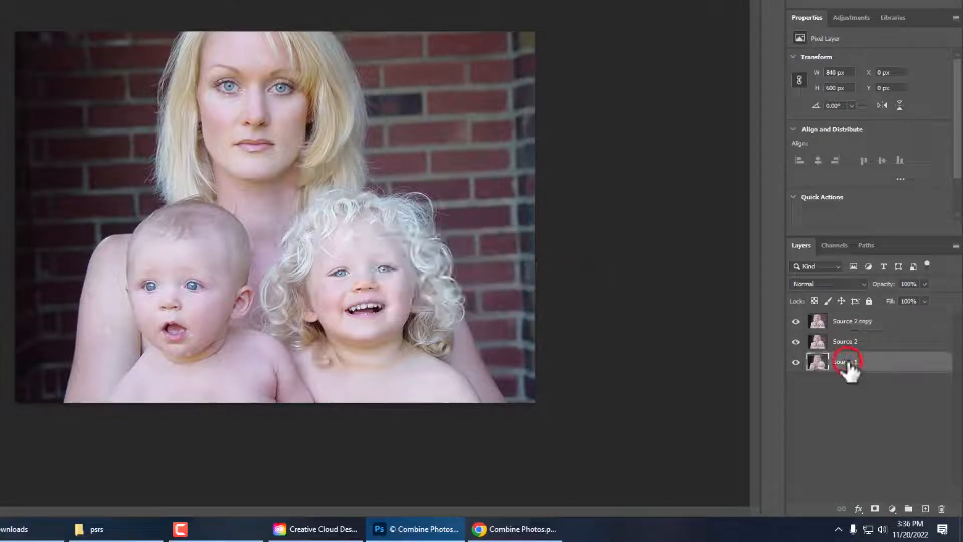
key(ctrl+j)
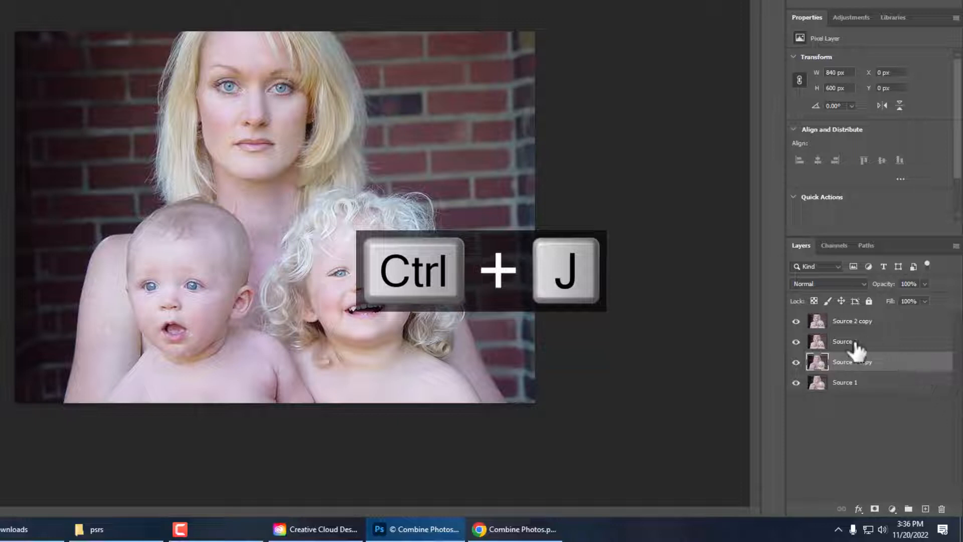
drag(851, 341, 850, 369)
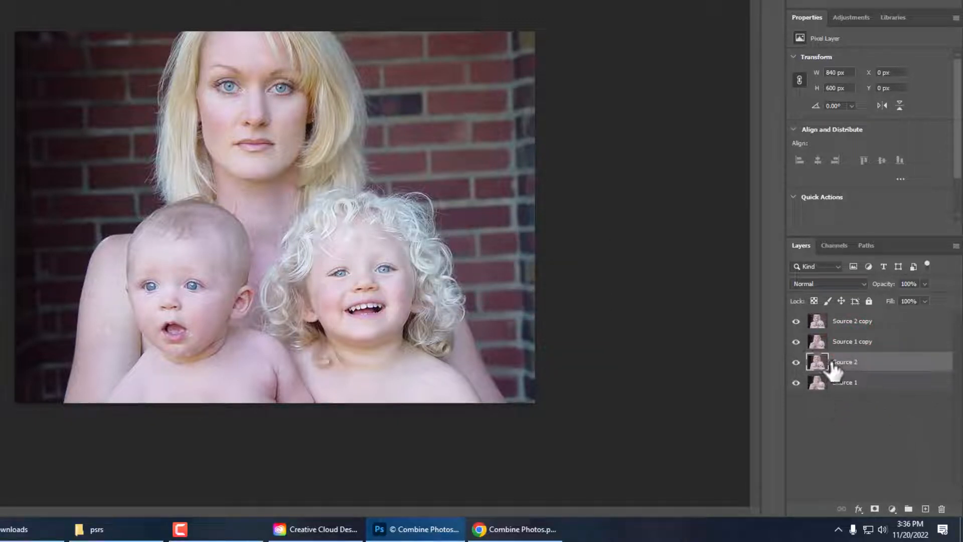
Step: Hide the original Source 2 and Source 1 layers and fully lock each of them
click(796, 362)
click(796, 382)
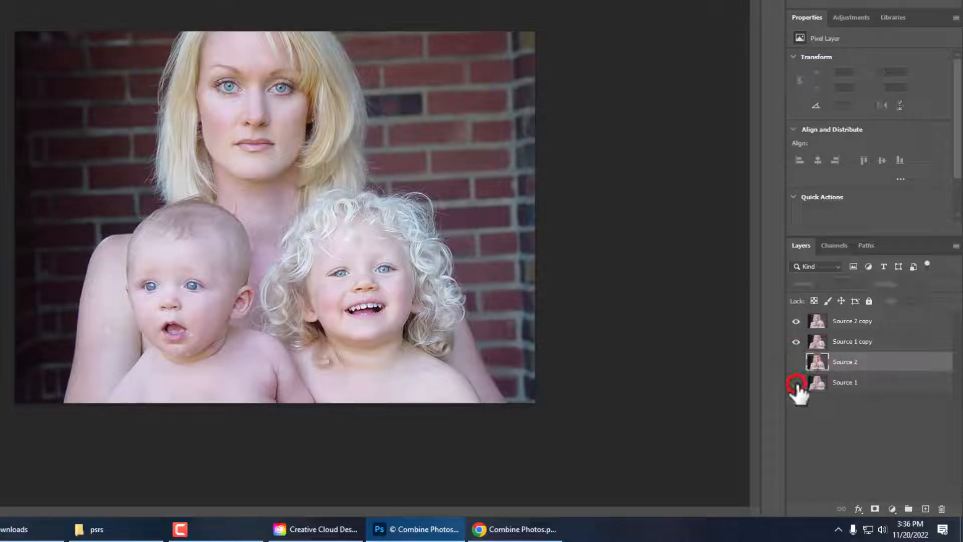
click(868, 364)
click(868, 301)
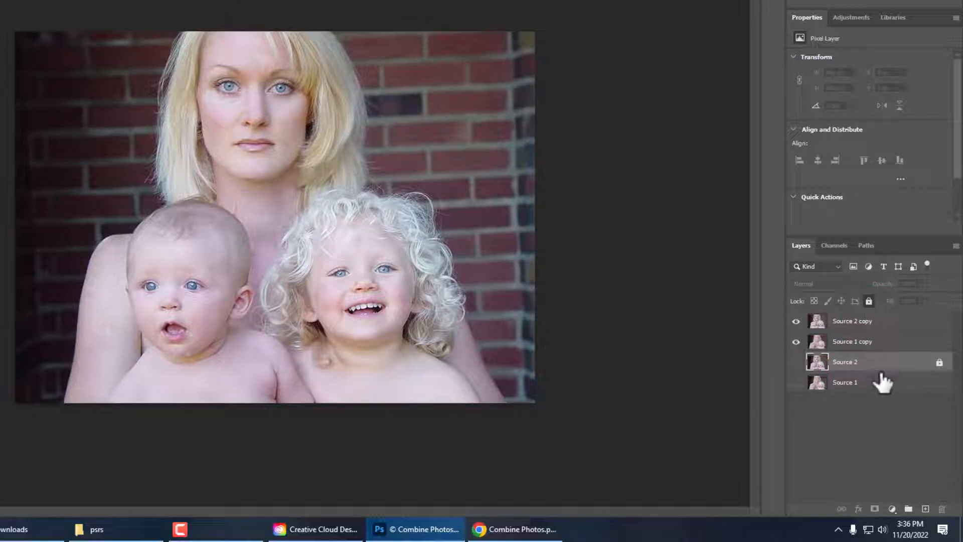
click(876, 383)
click(870, 301)
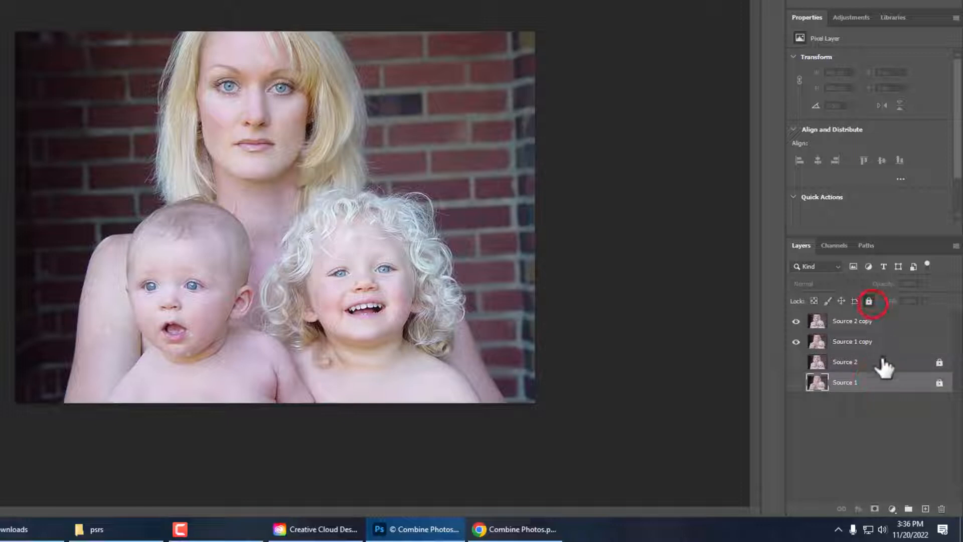
Step: Toggle the visibility of the Source 1 copy and Source 2 copy layers to compare the two photos, leaving both shown
click(796, 342)
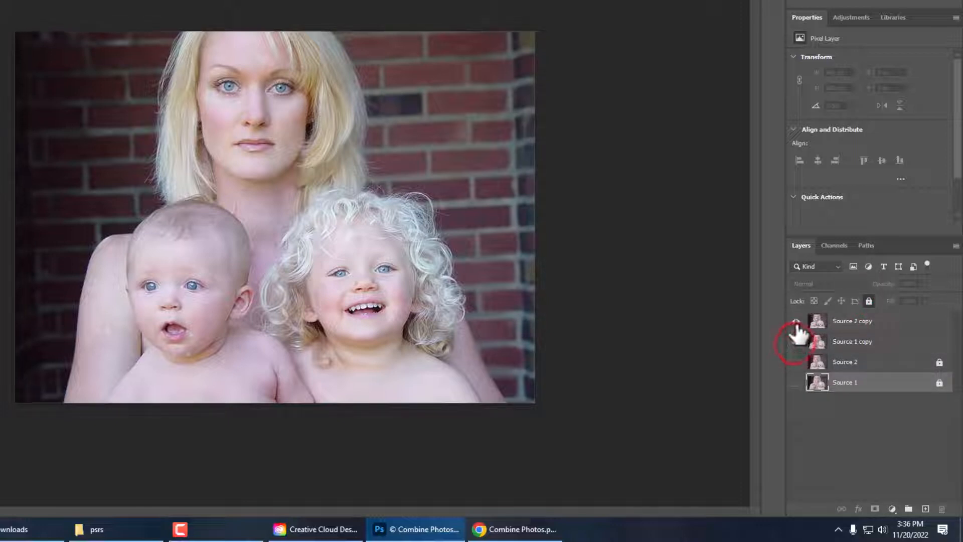
click(796, 322)
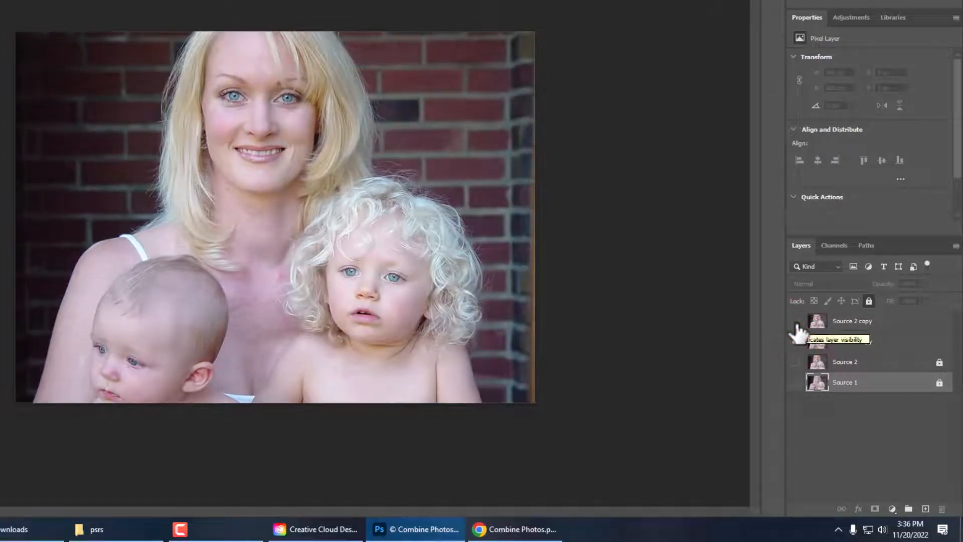
click(796, 322)
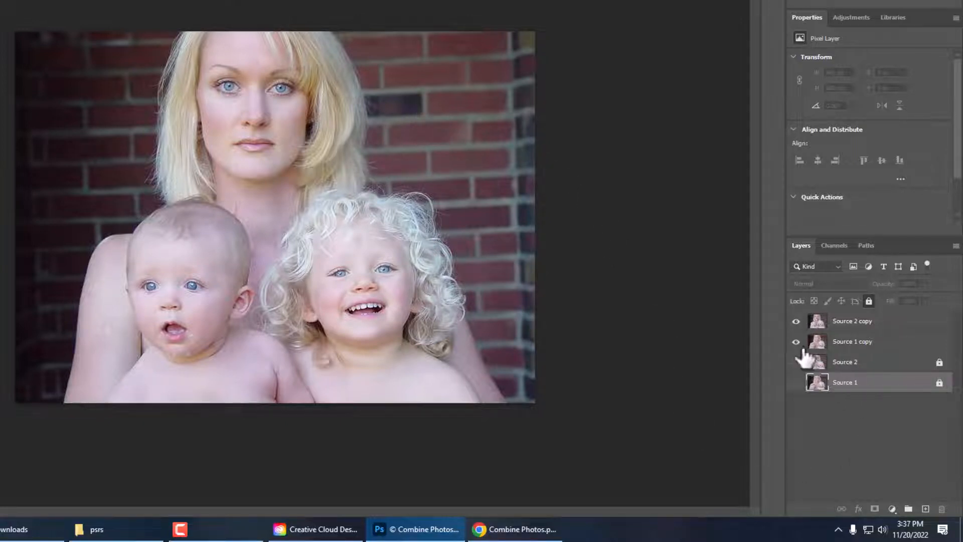
click(796, 322)
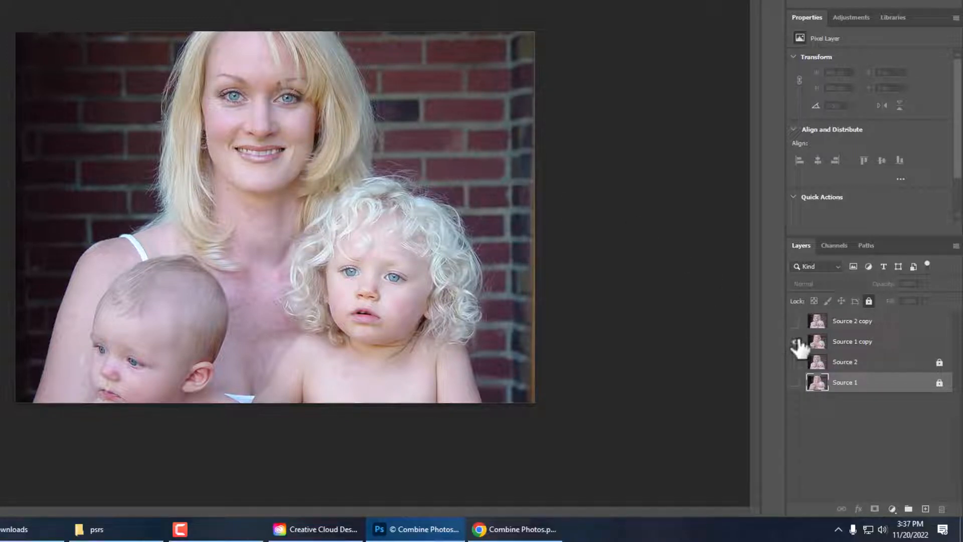
click(796, 322)
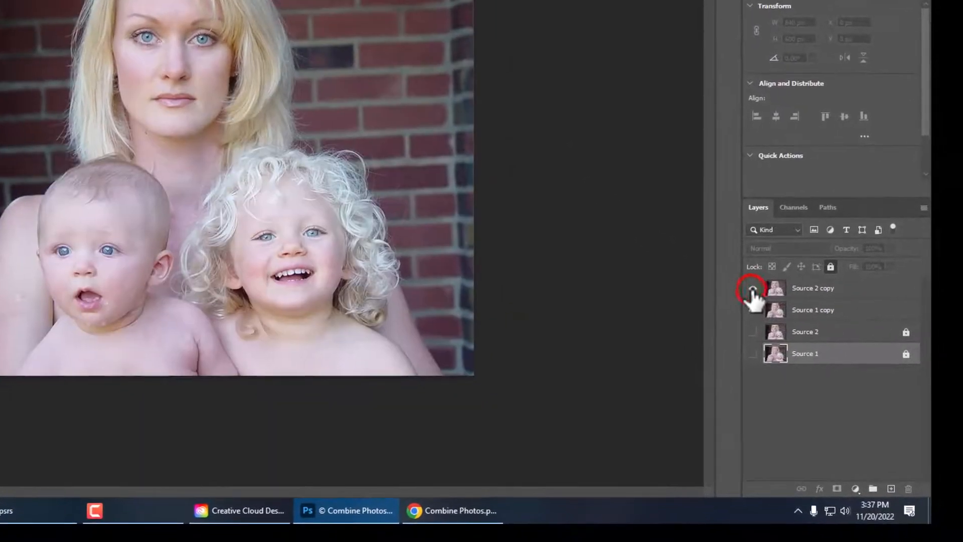
Step: Lower the Source 2 copy layer's opacity to 41% so the photo beneath shows through
click(798, 288)
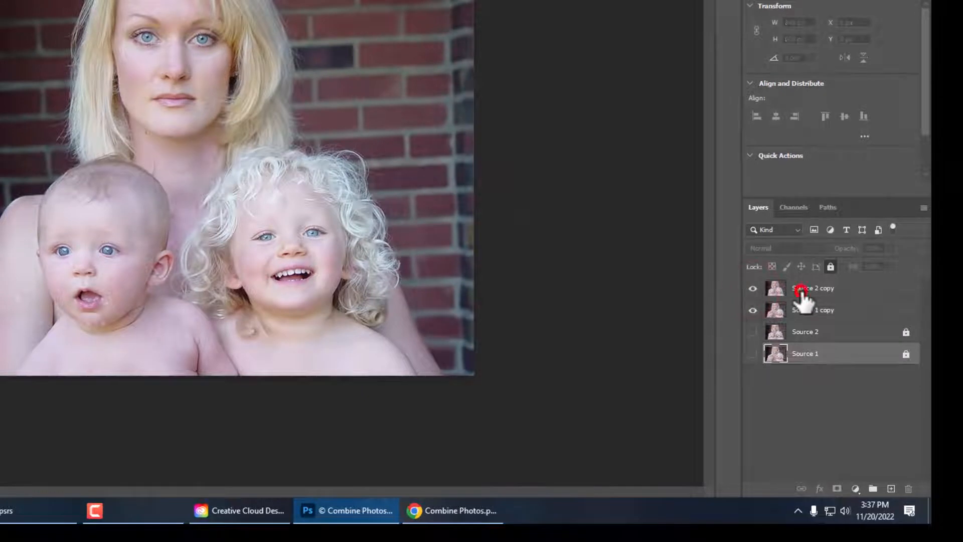
click(890, 248)
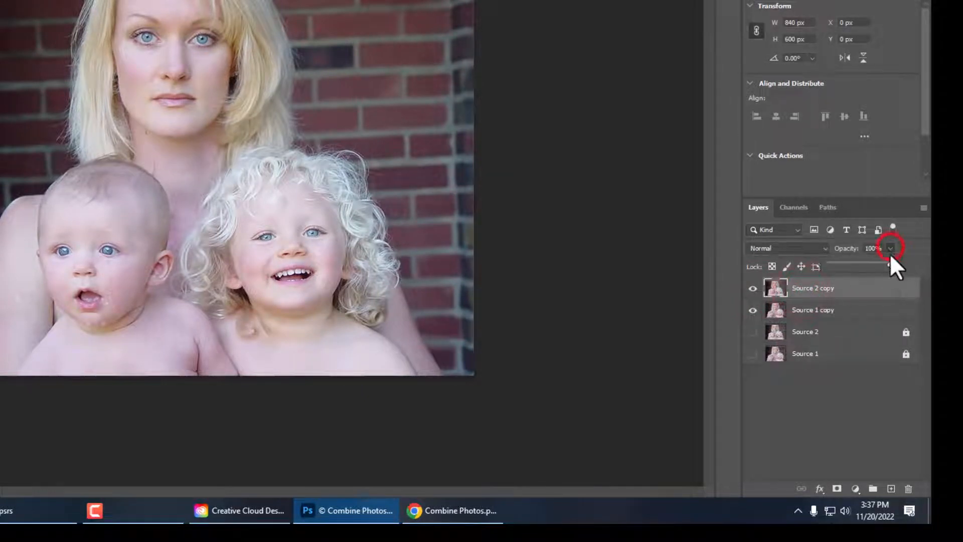
drag(888, 262, 854, 264)
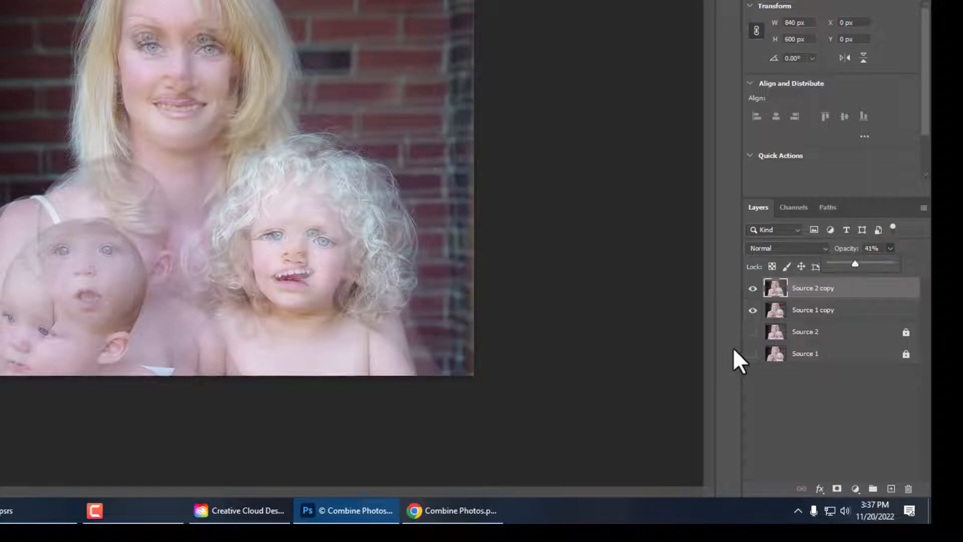
Step: Move the Source 2 copy image slightly right and down to line up the mother's face with the Source 1 copy photo
click(801, 314)
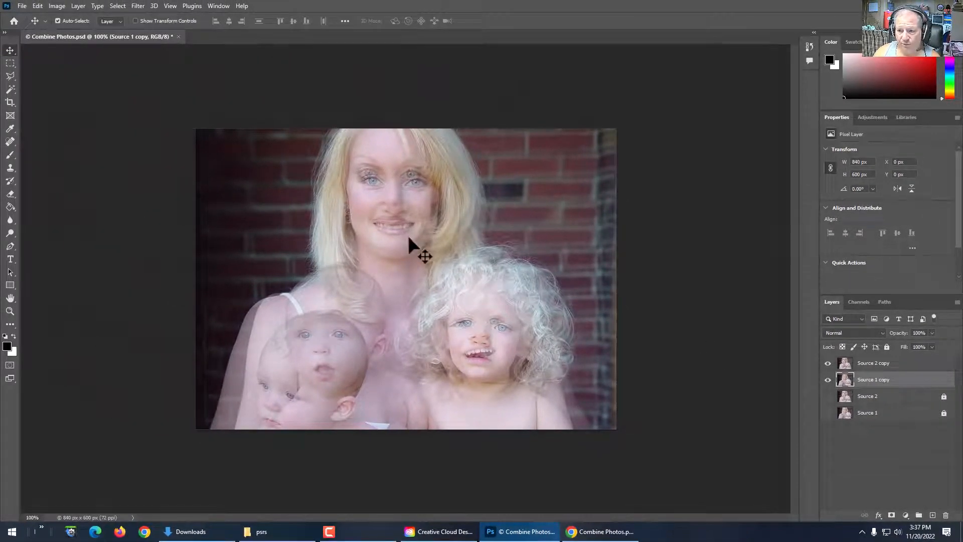
mouse_move(408, 240)
mouse_down()
mouse_move(399, 240)
mouse_move(409, 246)
mouse_up()
drag(411, 247, 415, 245)
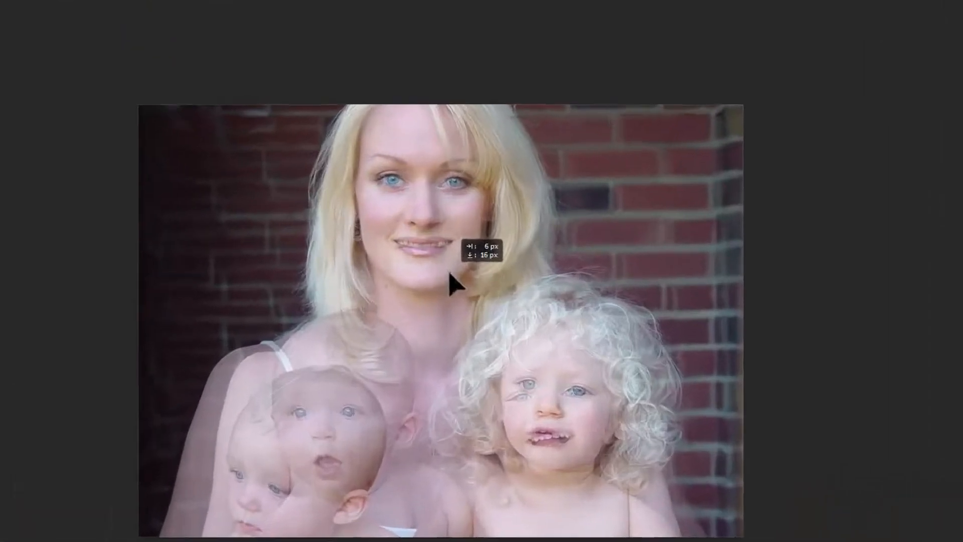
drag(483, 292, 490, 310)
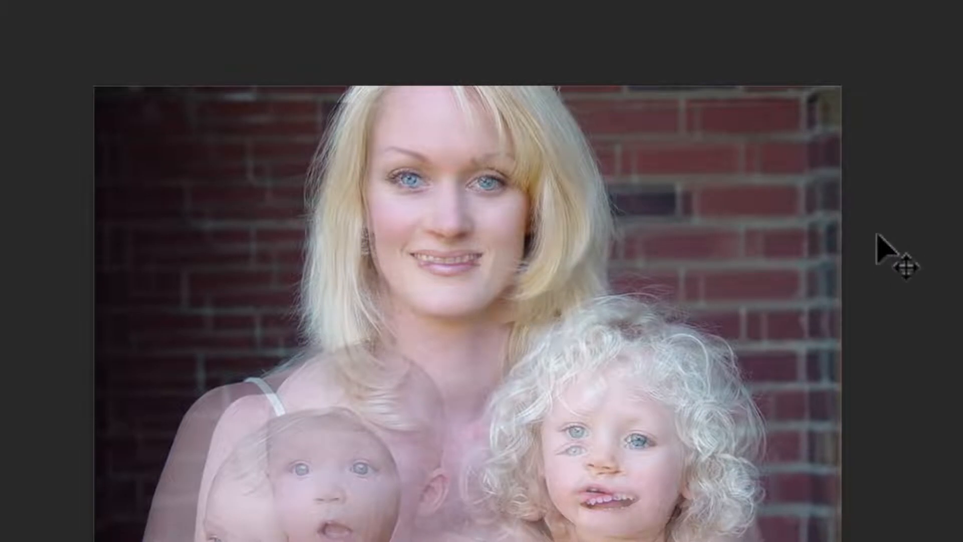
Step: Nudge Source 2 copy left and up to fine-tune the mother's face alignment, and restore the layer's opacity to 100%
key(Left)
key(Left)
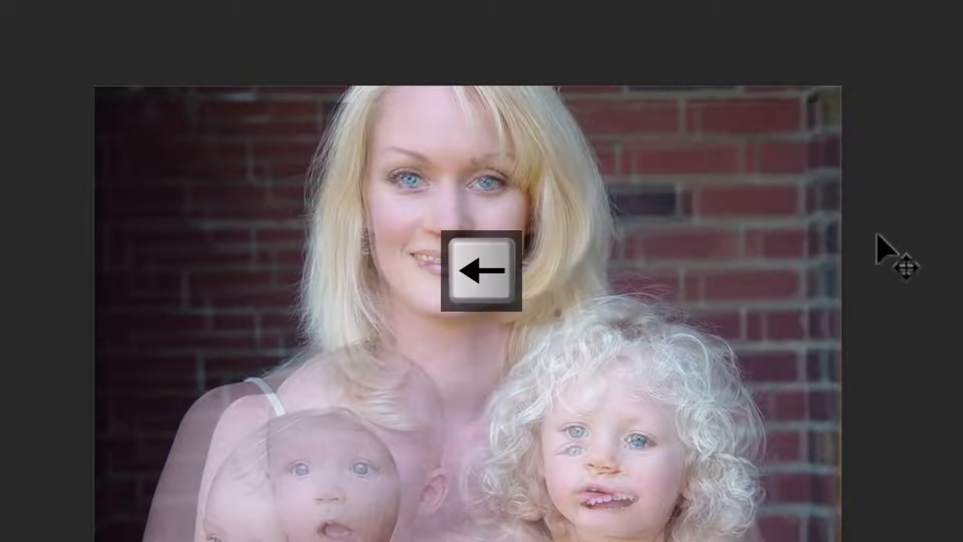
key(Up)
key(Up)
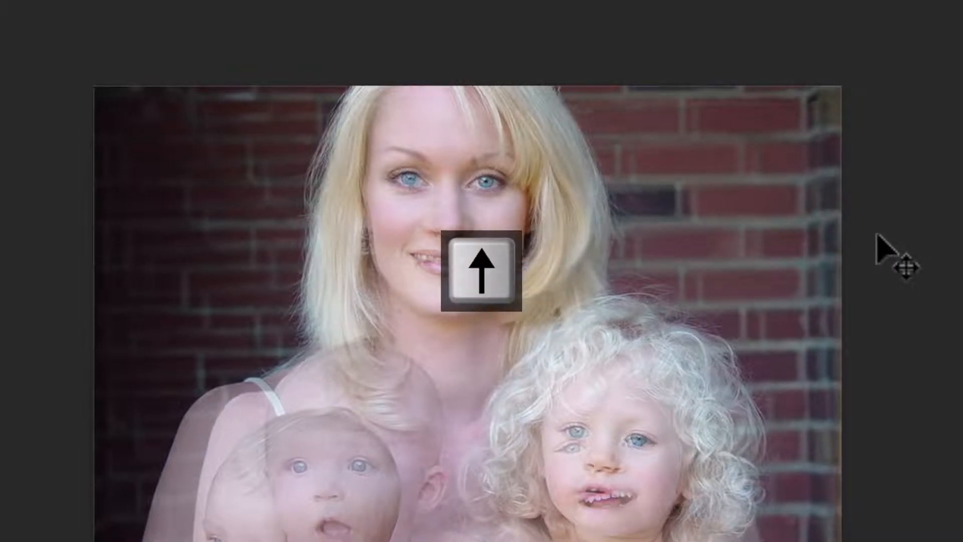
key(Left)
key(Left)
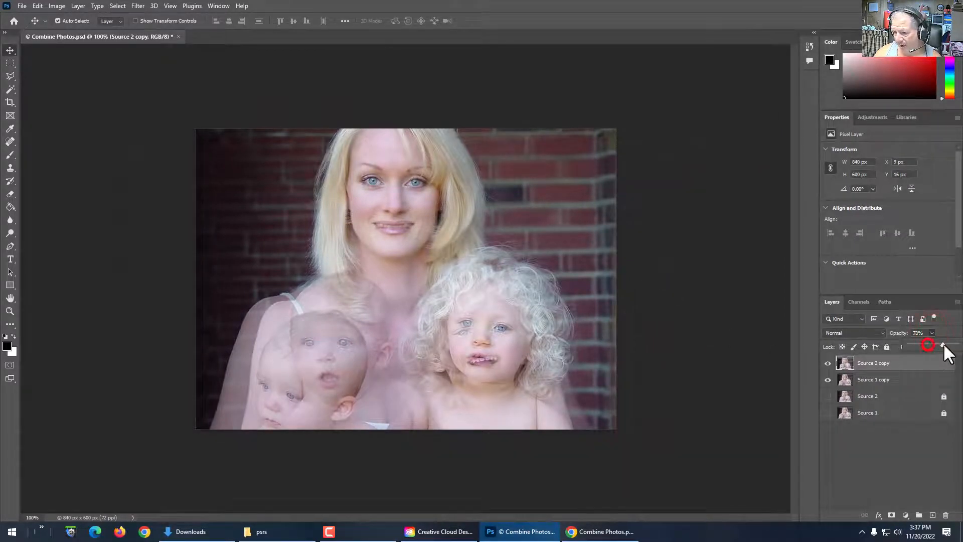
drag(942, 344, 955, 345)
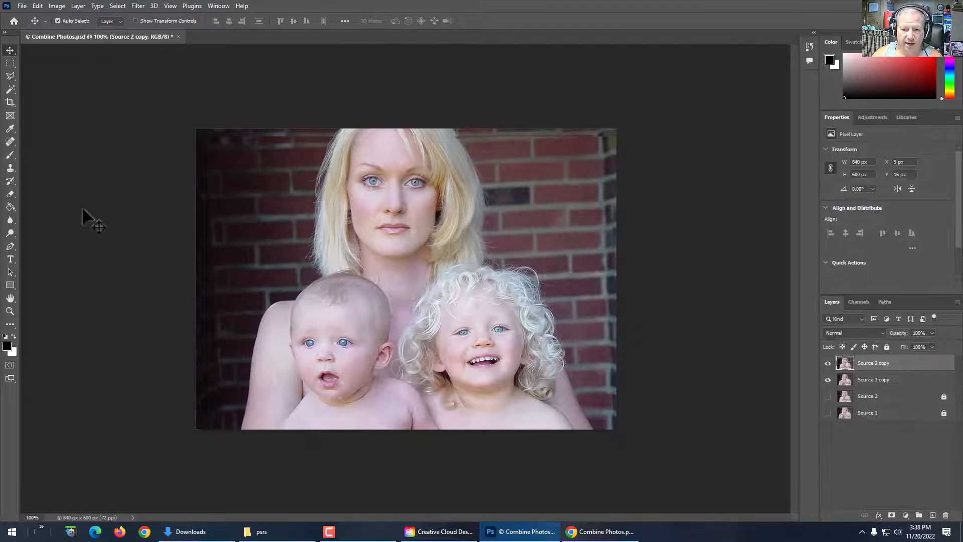
Step: Activate the Eraser tool and set its brush to 480 px with 98% hardness
click(11, 192)
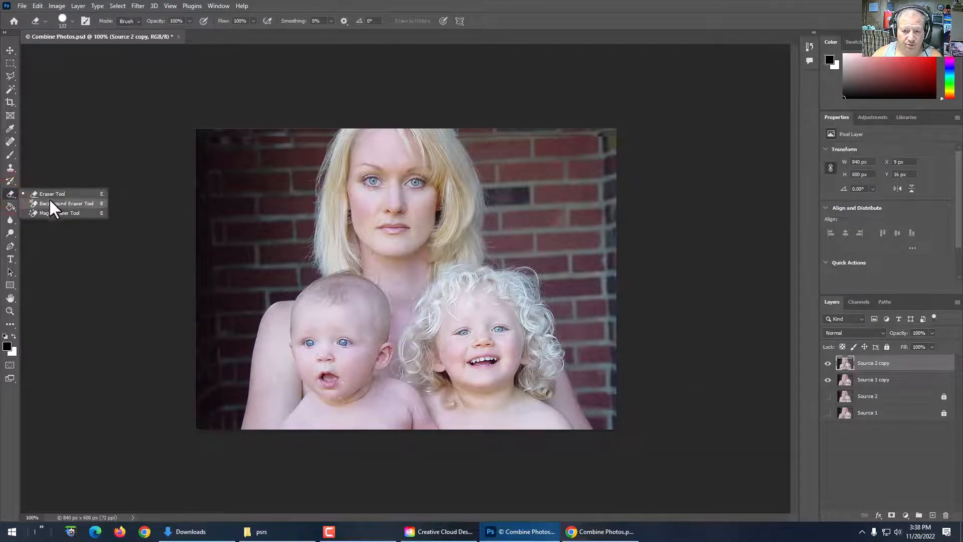
click(49, 194)
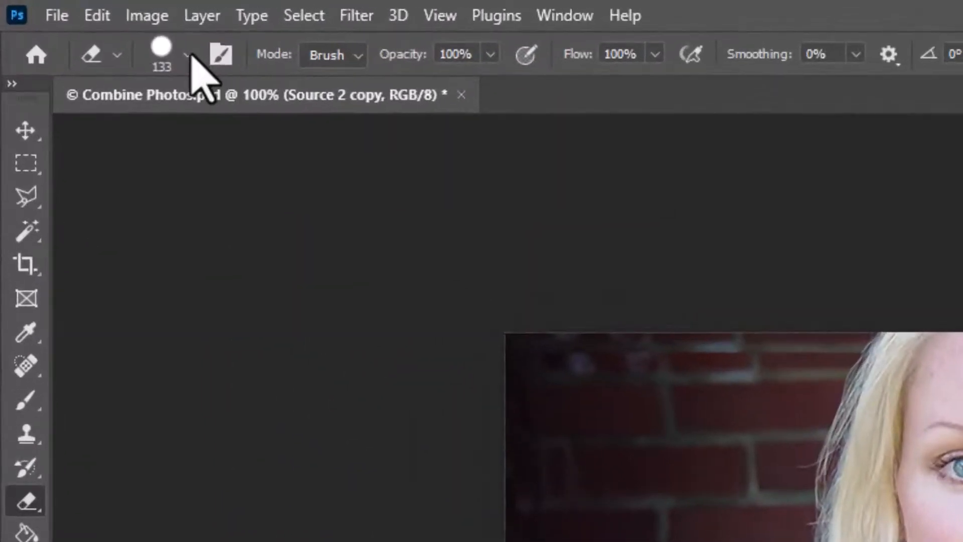
click(73, 21)
mouse_move(309, 198)
mouse_down()
mouse_move(146, 198)
mouse_move(306, 198)
mouse_up()
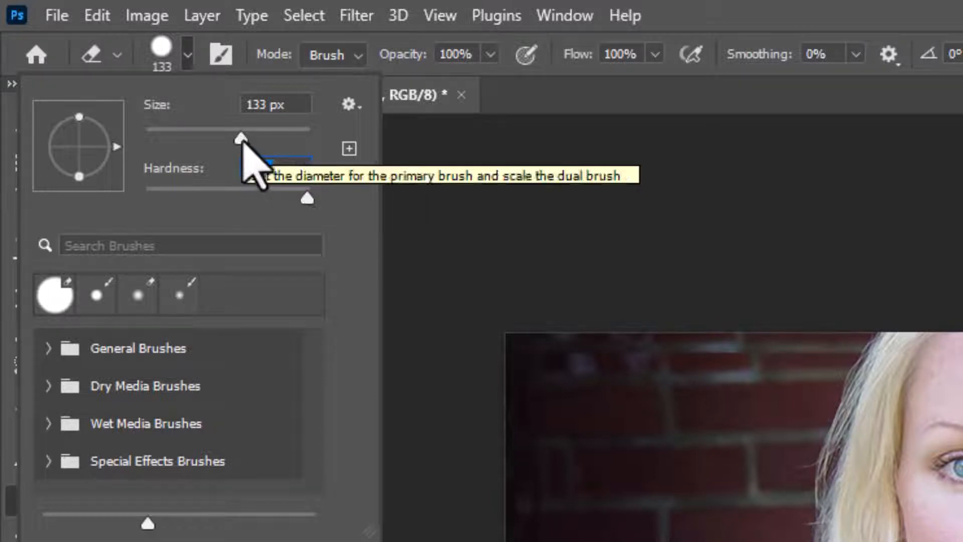
mouse_move(240, 139)
mouse_down()
mouse_move(321, 148)
mouse_move(232, 141)
mouse_move(303, 139)
mouse_up()
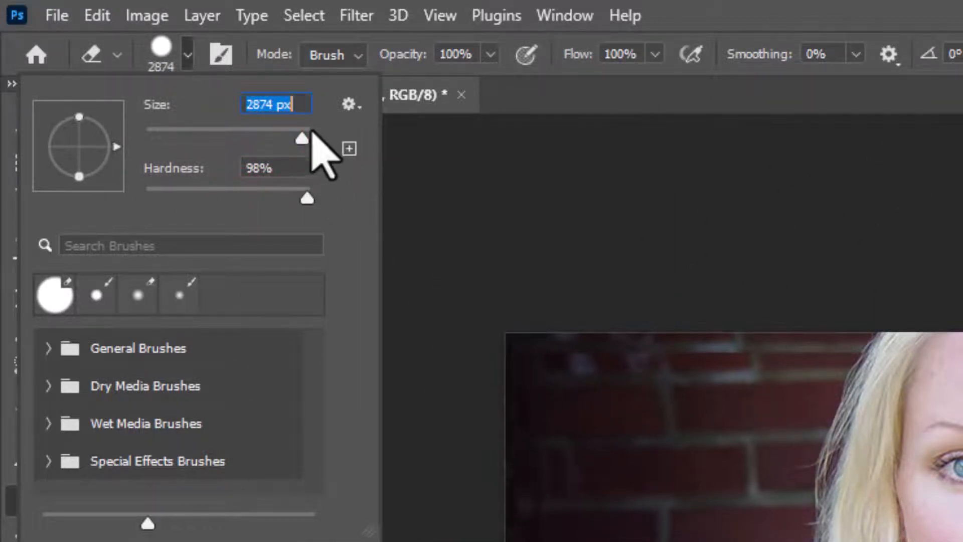
drag(302, 138, 291, 138)
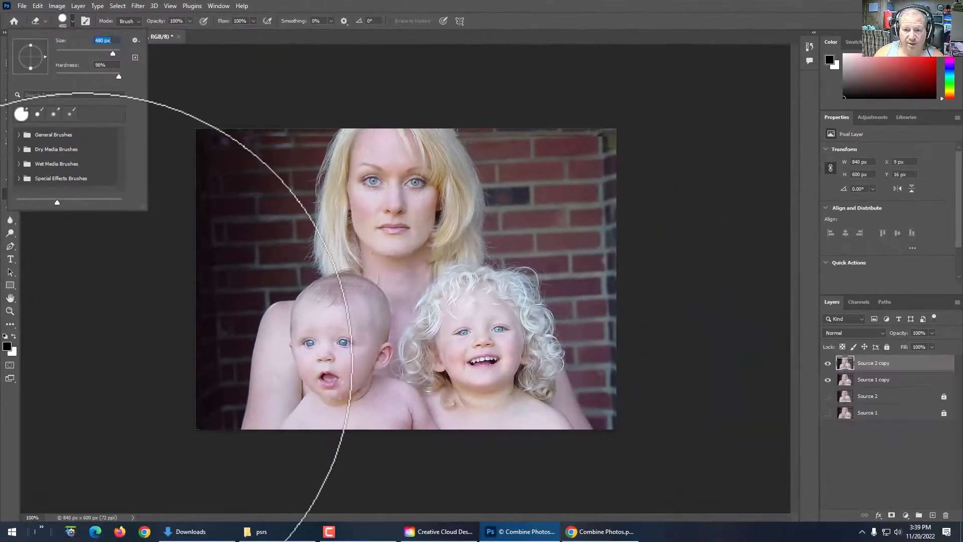
click(82, 361)
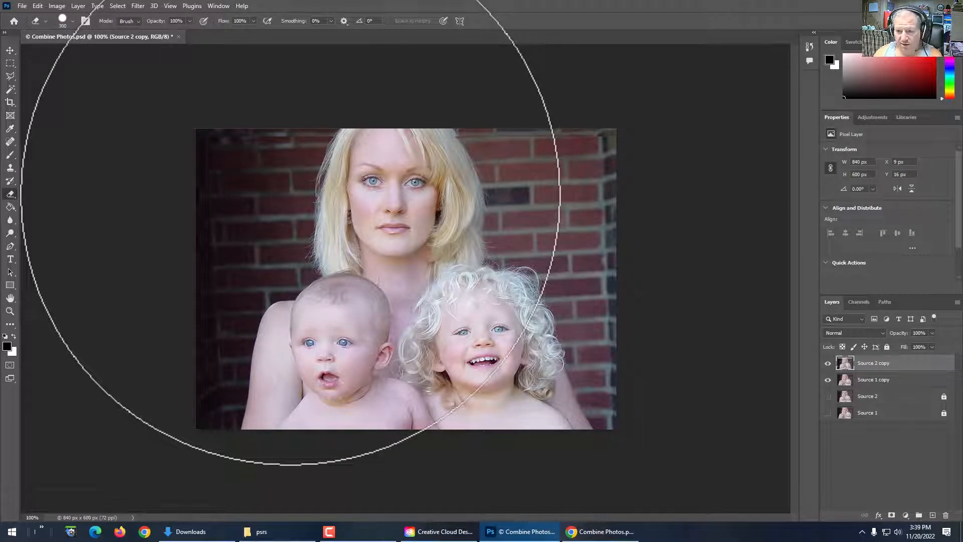
Step: Shrink and enlarge the eraser brush in increments to try different sizes, finishing at 70 px
key(bracketleft)
key(bracketleft)
key(bracketleft)
key(bracketleft)
key(bracketleft)
key(bracketleft)
key(bracketleft)
key(bracketleft)
key(bracketleft)
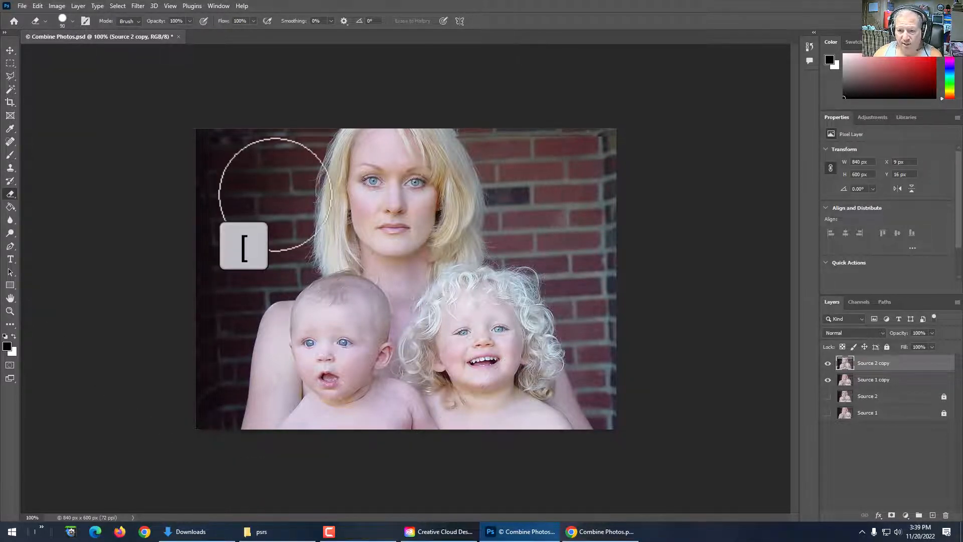
key(bracketright)
key(bracketright)
key(bracketright)
key(bracketright)
key(bracketright)
key(bracketright)
key(bracketright)
key(bracketright)
key(bracketleft)
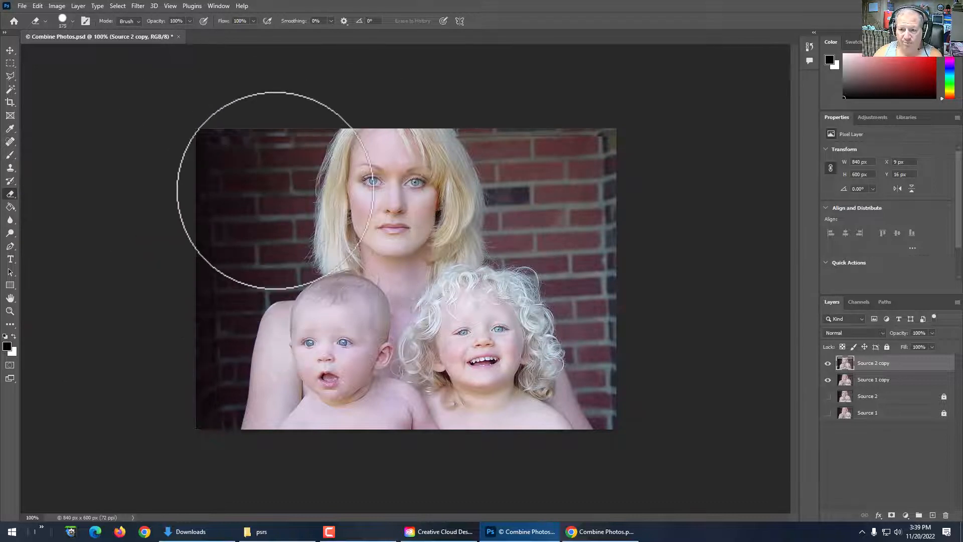
key(bracketleft)
key(bracketleft)
key(bracketleft)
key(bracketleft)
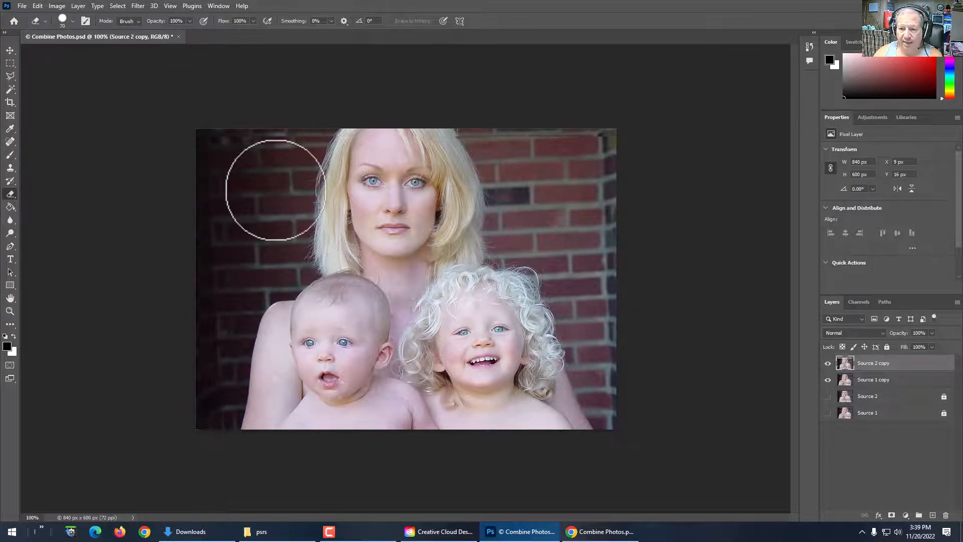
key(bracketleft)
key(bracketleft)
Step: Set the eraser brush's hardness to 100%
click(74, 20)
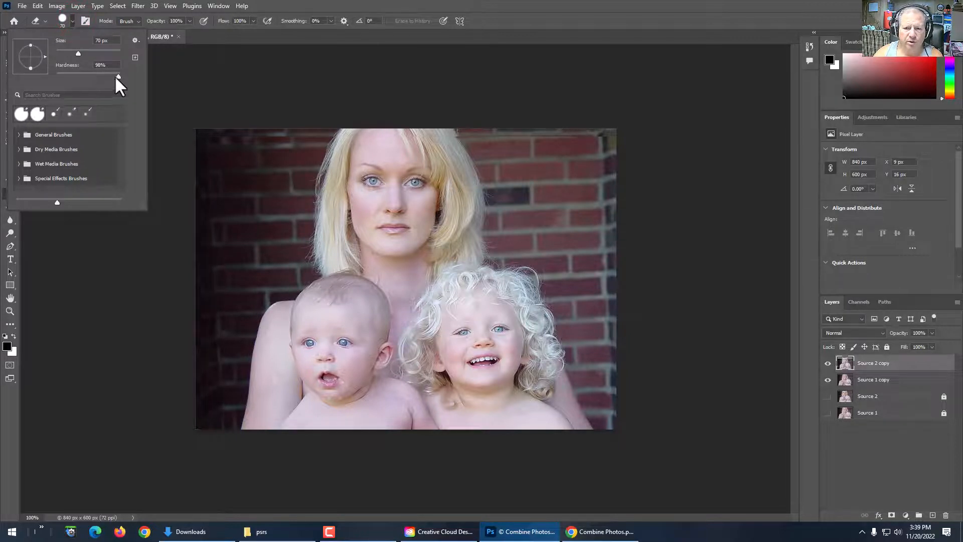
mouse_move(116, 76)
mouse_down()
mouse_move(49, 76)
mouse_move(129, 77)
mouse_up()
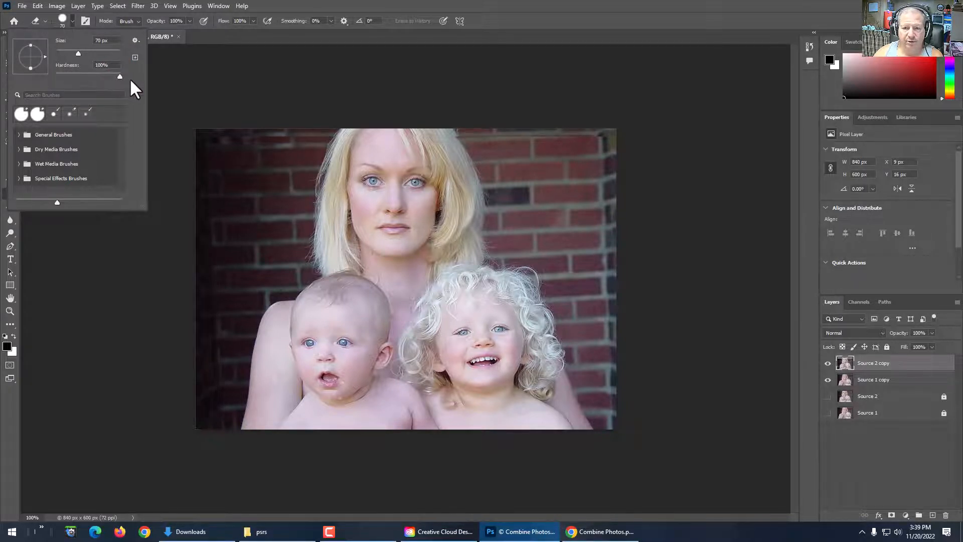
click(197, 74)
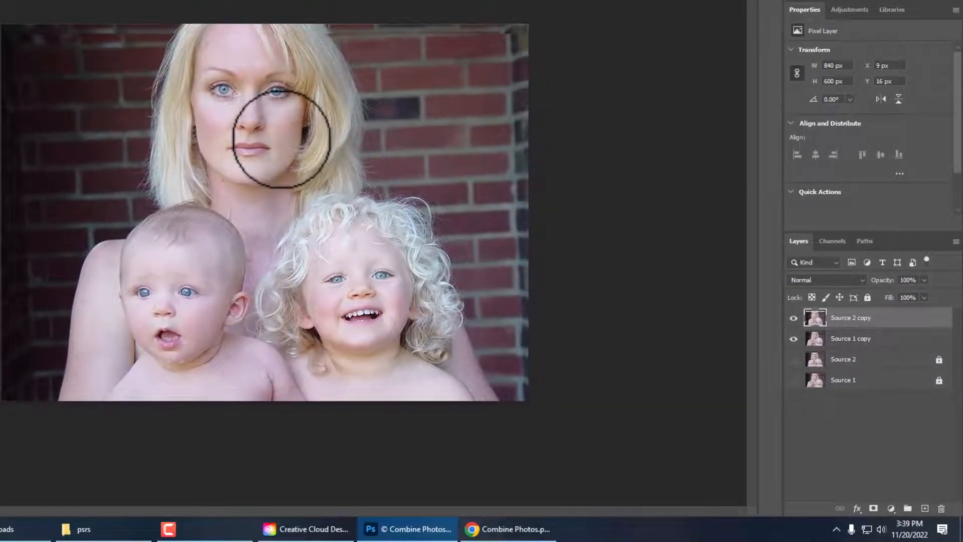
Step: Erase the mother's mouth on Source 2 copy with the hard brush, briefly hiding Source 1 copy to inspect the erased area
mouse_move(281, 138)
mouse_down()
mouse_move(239, 142)
mouse_move(265, 164)
mouse_up()
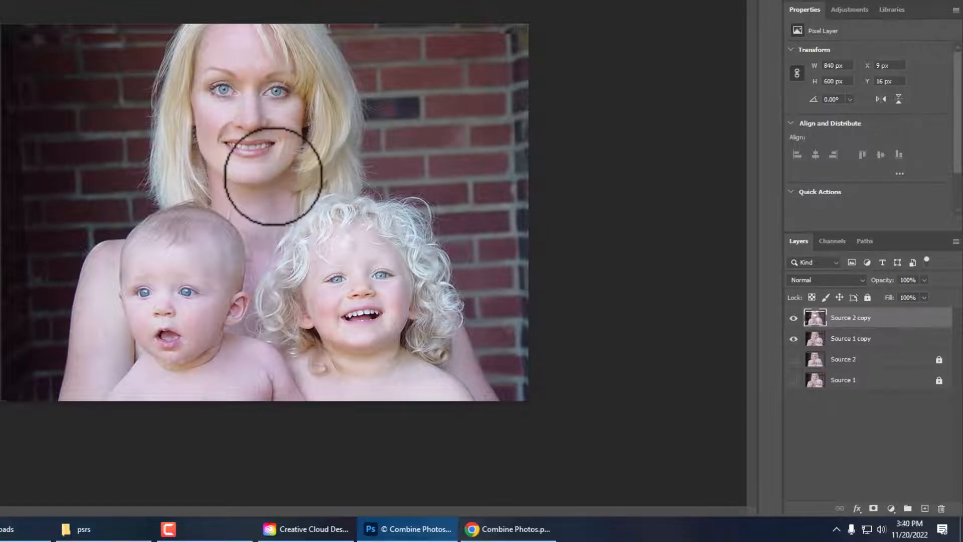
click(793, 338)
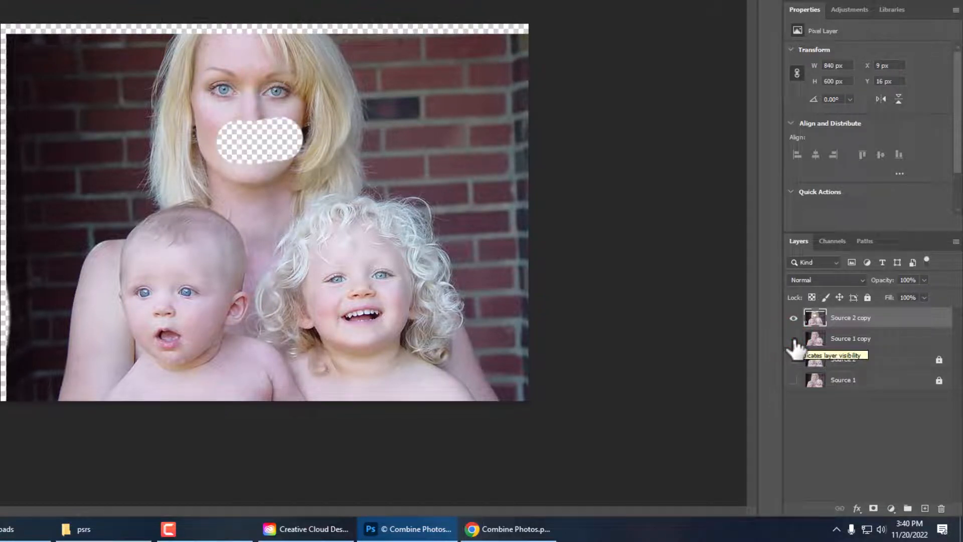
click(793, 338)
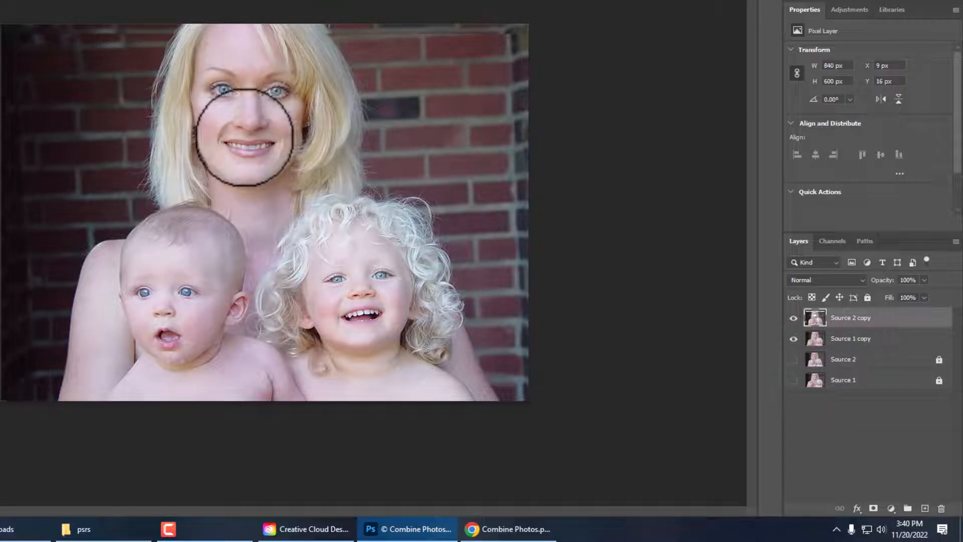
click(245, 135)
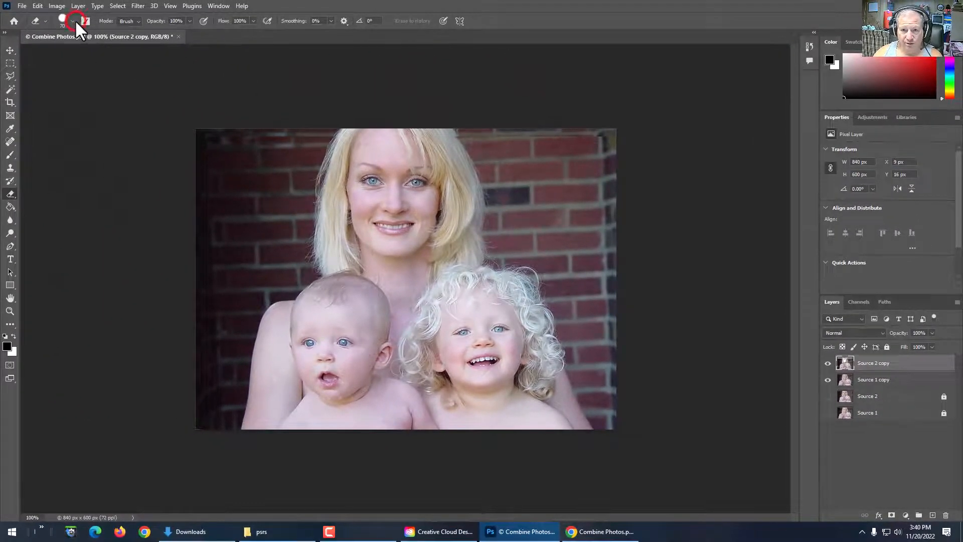
Step: Set the eraser brush's hardness to 0%, keeping its size at 70 px
click(72, 21)
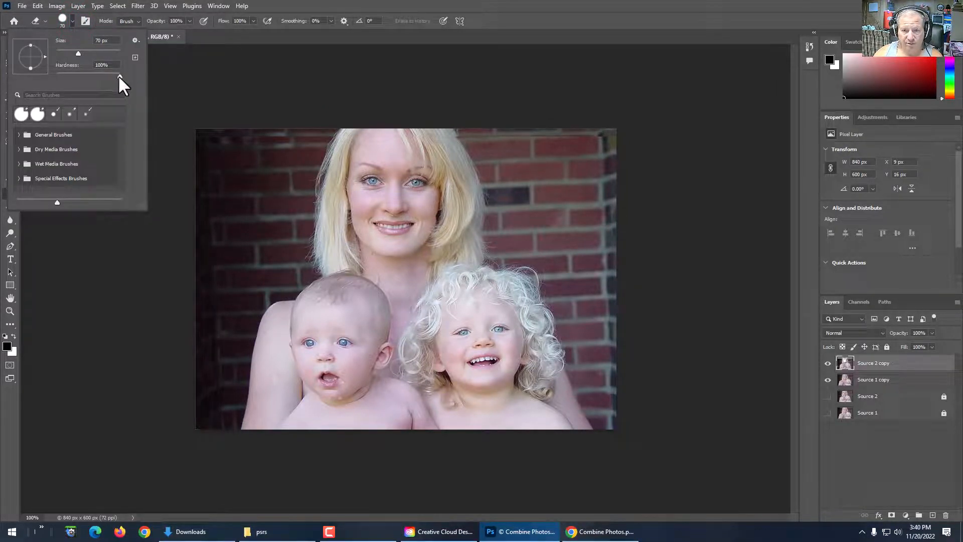
drag(118, 74, 43, 74)
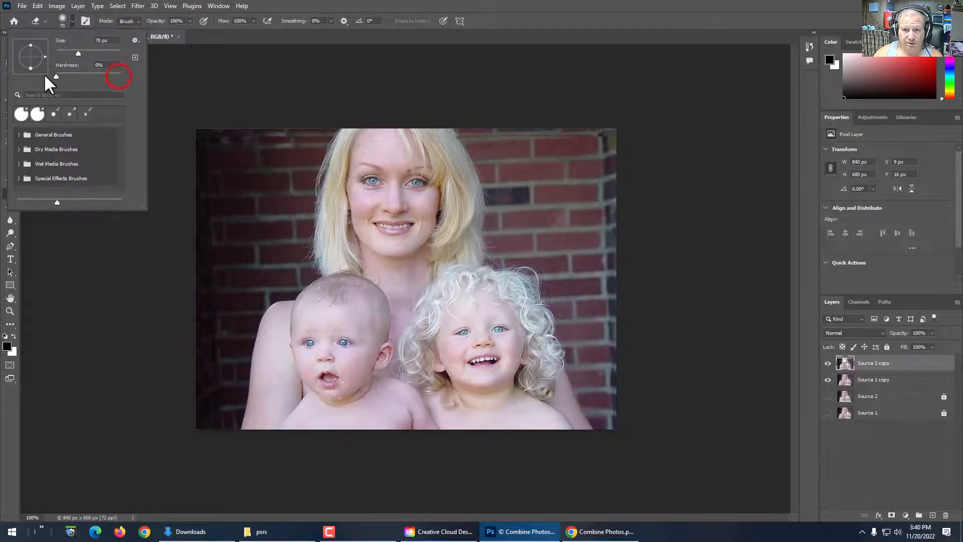
click(206, 82)
Step: Undo the hard-edged erasing of the mother's mouth and the Source 1 copy visibility changes
key(ctrl+z)
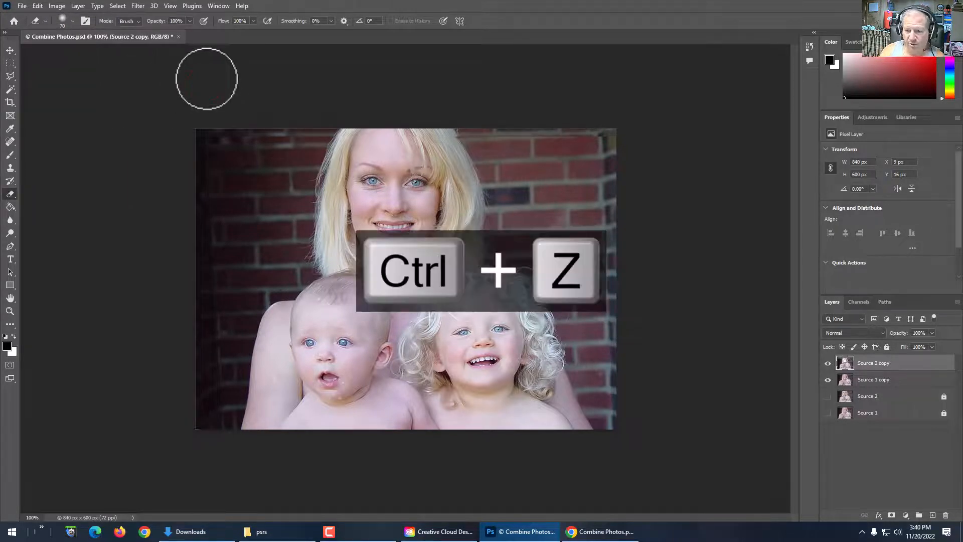
key(ctrl+z)
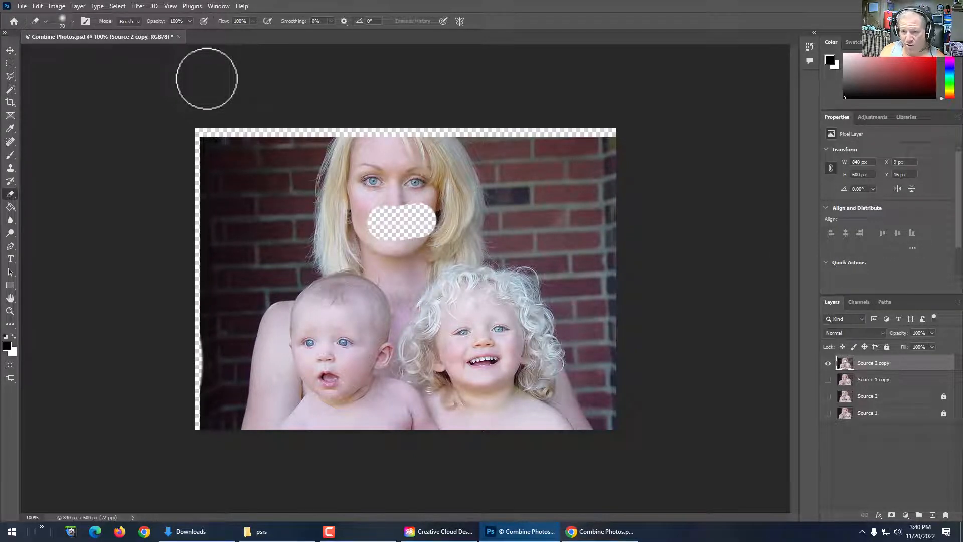
key(ctrl+z)
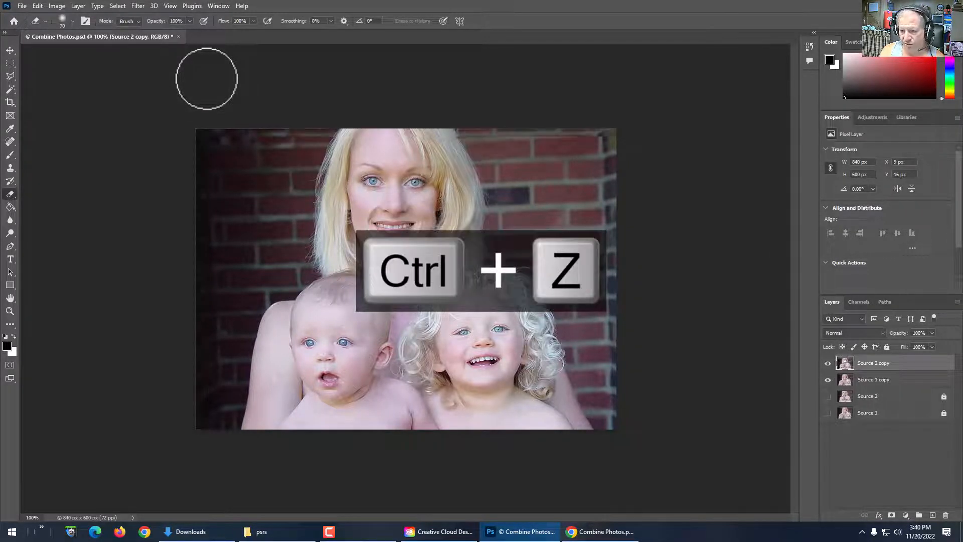
key(ctrl+z)
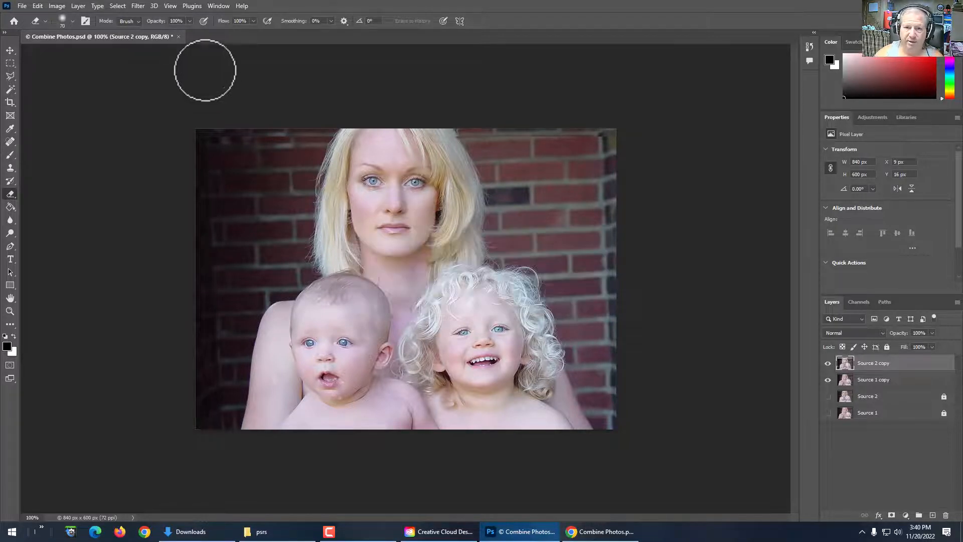
Step: Erase the mother's mouth on Source 2 copy with the soft 70 px eraser to reveal the smile from Source 1 copy
click(73, 21)
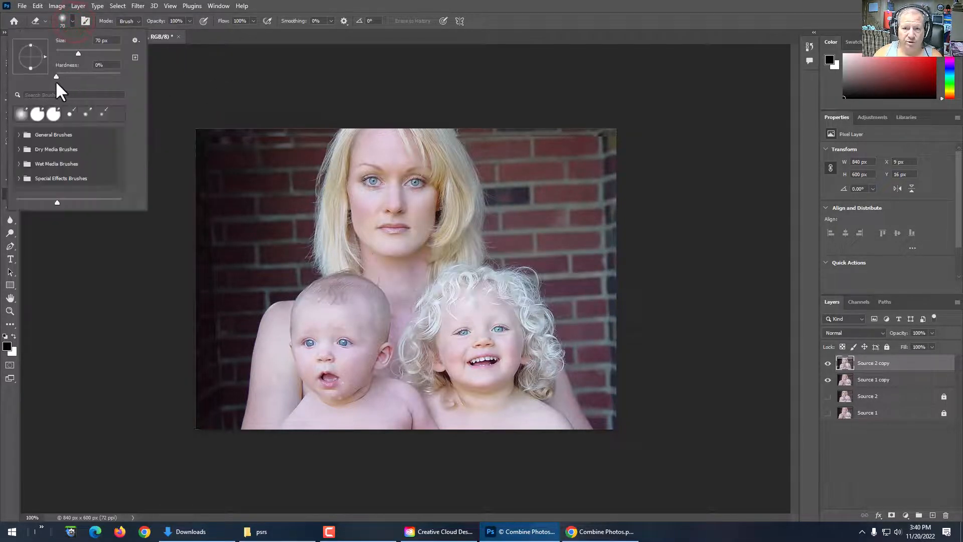
click(74, 20)
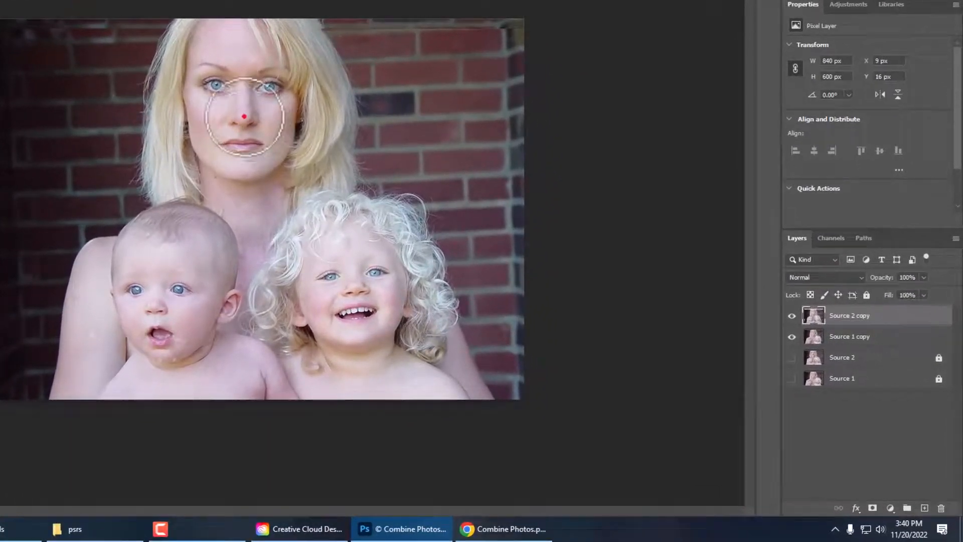
mouse_move(245, 116)
mouse_down()
mouse_move(238, 144)
mouse_move(219, 143)
mouse_move(233, 144)
mouse_move(244, 137)
mouse_move(213, 125)
mouse_move(236, 129)
mouse_up()
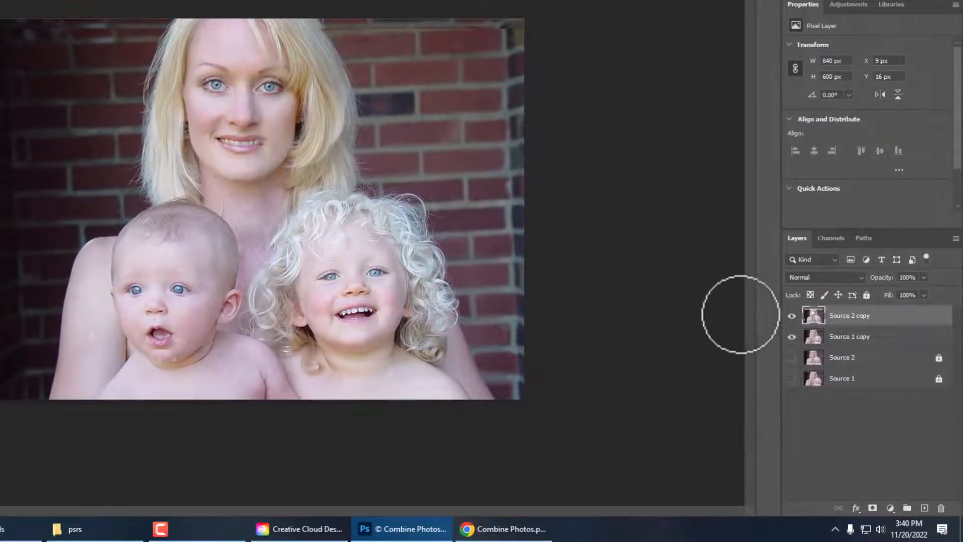
Step: Check the erased area by briefly hiding Source 1 copy, and erase further around the mother's mouth and cheek on Source 2 copy
click(791, 340)
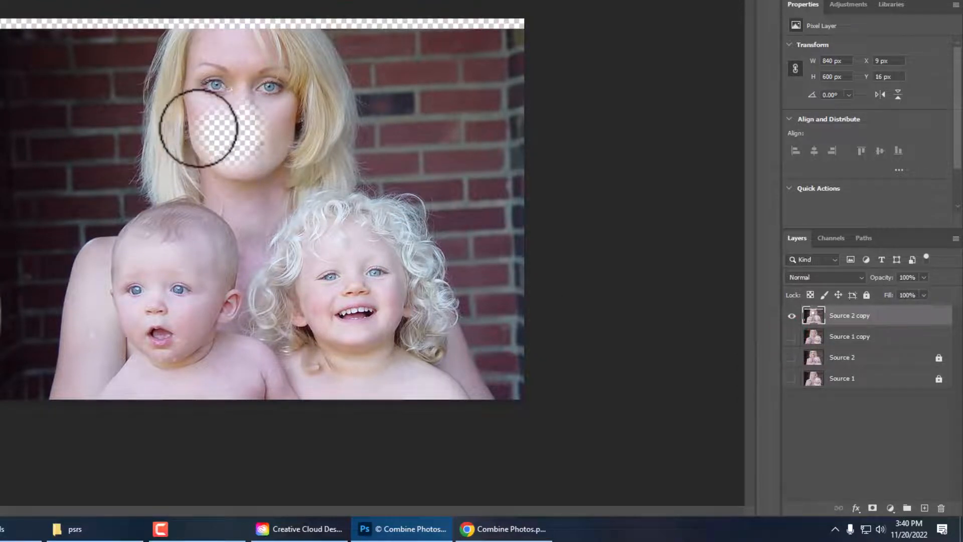
click(791, 336)
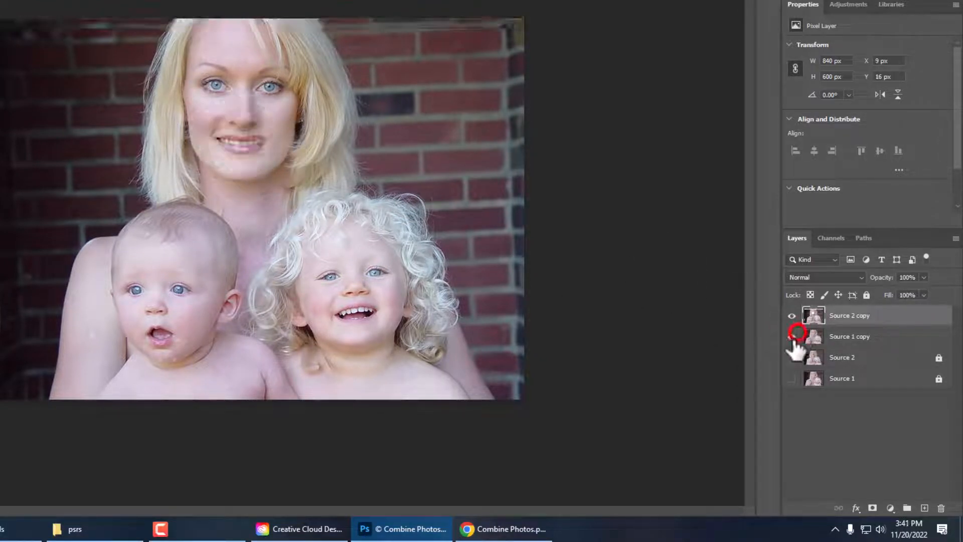
mouse_move(254, 115)
mouse_down()
mouse_move(275, 129)
mouse_move(261, 149)
mouse_move(271, 145)
mouse_move(253, 161)
mouse_move(261, 160)
mouse_move(235, 159)
mouse_move(209, 109)
mouse_move(210, 69)
mouse_move(270, 67)
mouse_move(288, 98)
mouse_move(276, 142)
mouse_move(260, 154)
mouse_move(300, 158)
mouse_up()
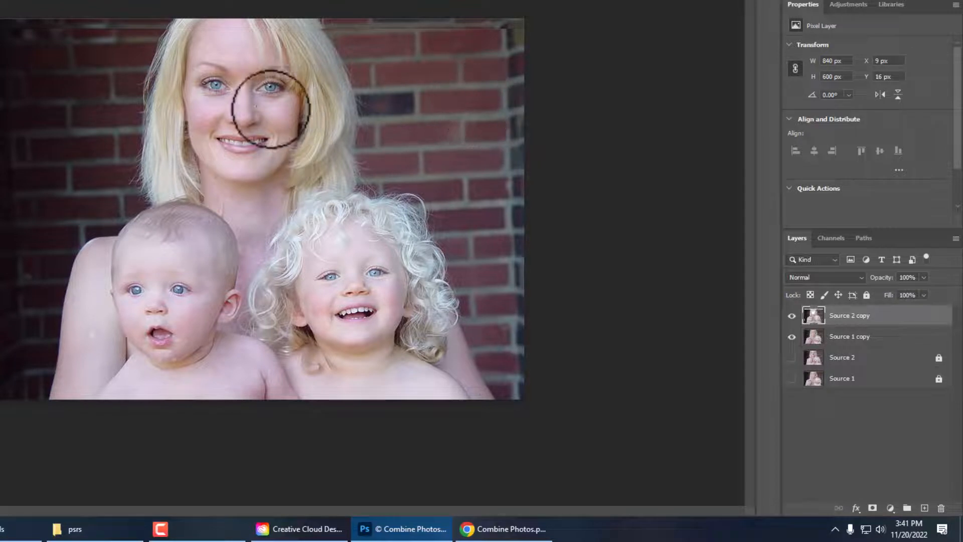
mouse_move(258, 105)
mouse_down()
mouse_move(226, 98)
mouse_move(228, 80)
mouse_move(205, 85)
mouse_up()
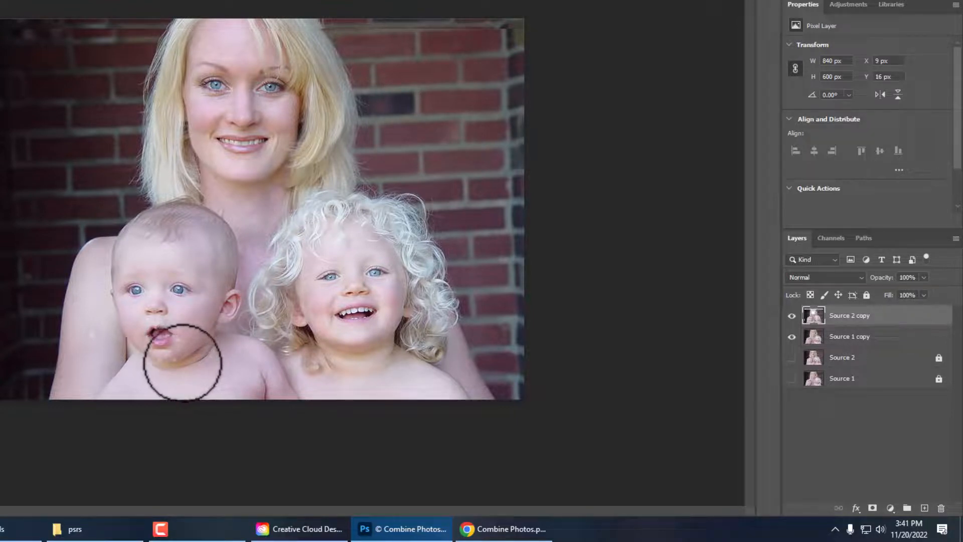
drag(182, 362, 165, 346)
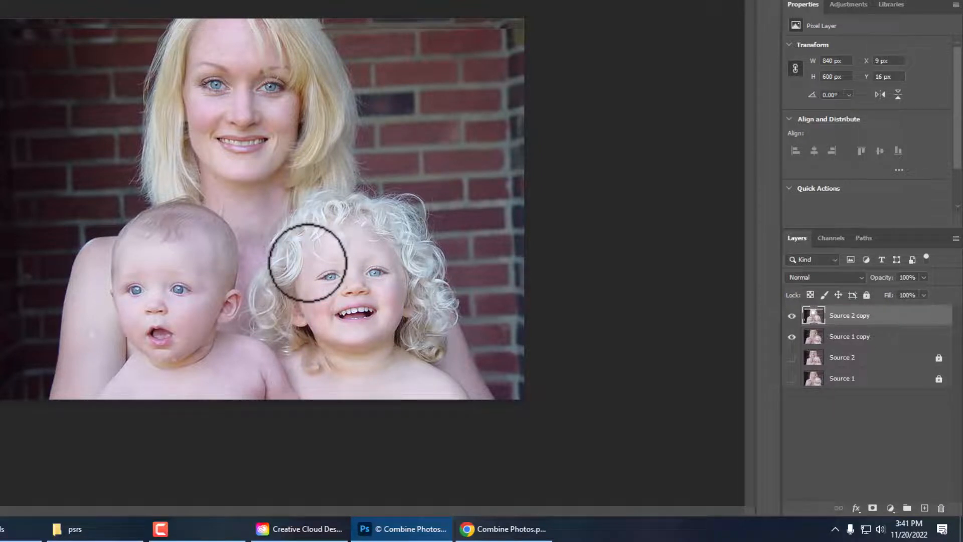
Step: Switch to a retouching brush and reduce its size to slightly larger than the crumbs beside the baby's mouth
key(ctrl+plus)
key(ctrl+plus)
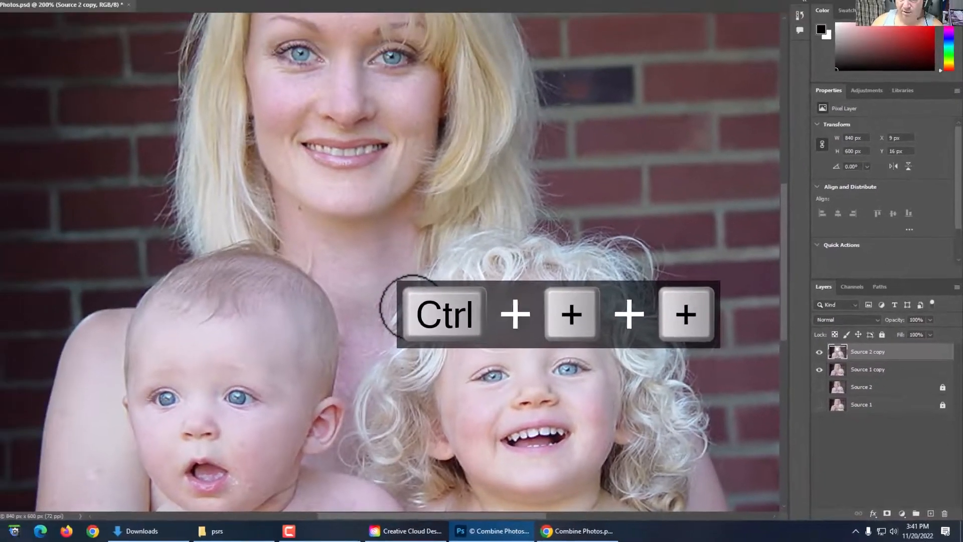
key(ctrl+plus)
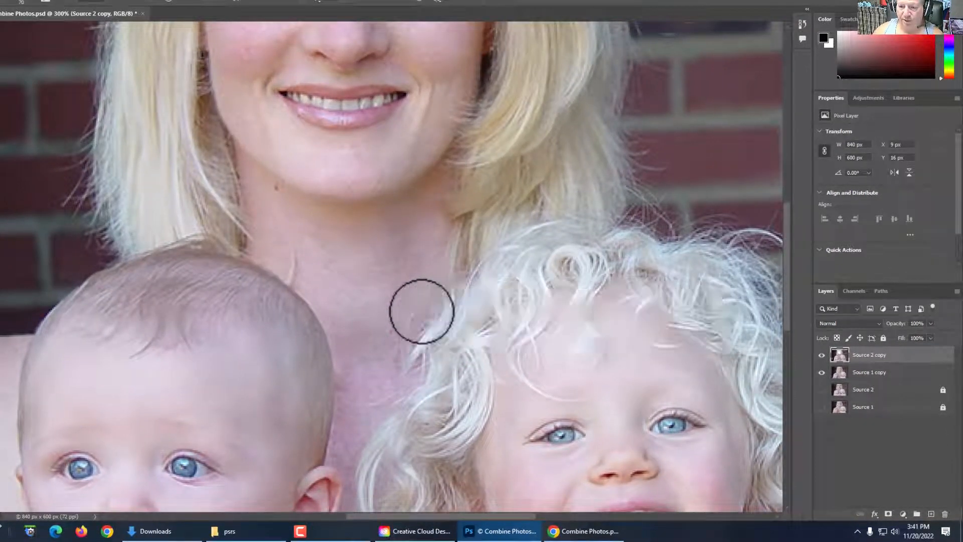
key(ctrl+plus)
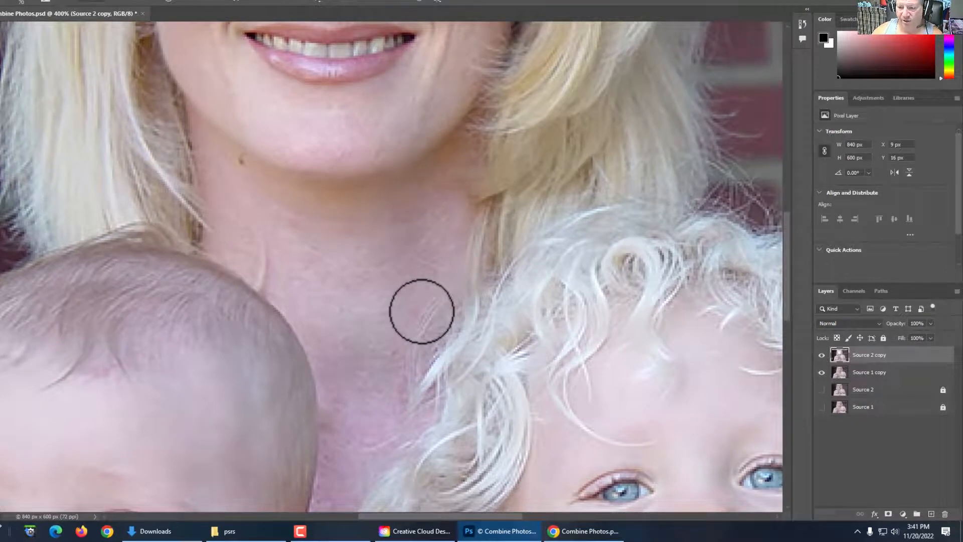
key(ctrl+minus)
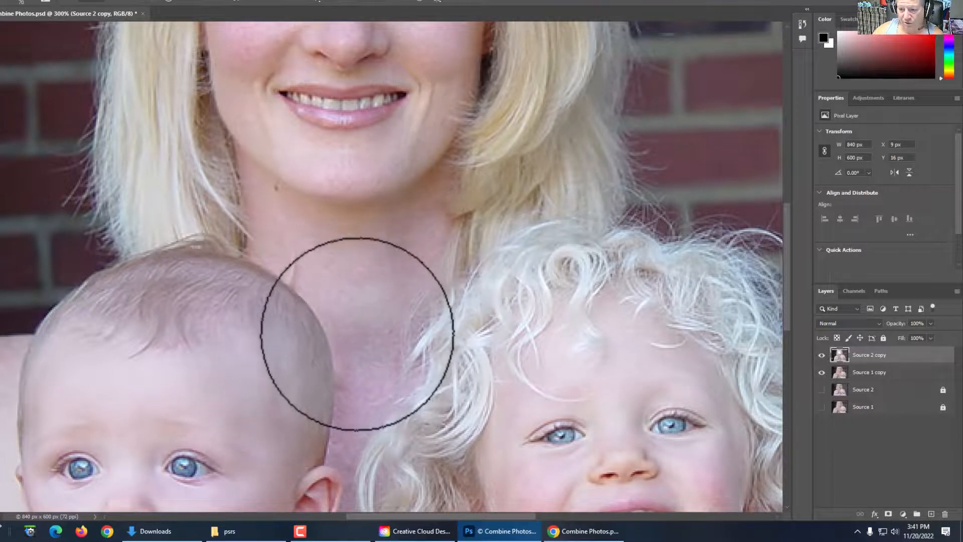
key(space)
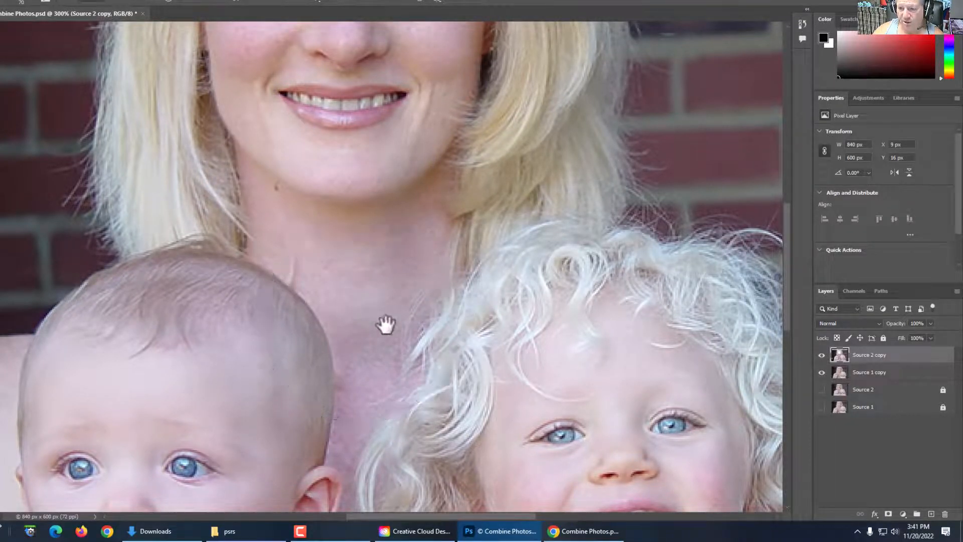
mouse_move(356, 330)
mouse_down()
mouse_move(546, 164)
mouse_move(617, 58)
mouse_move(596, 64)
mouse_move(584, 86)
mouse_up()
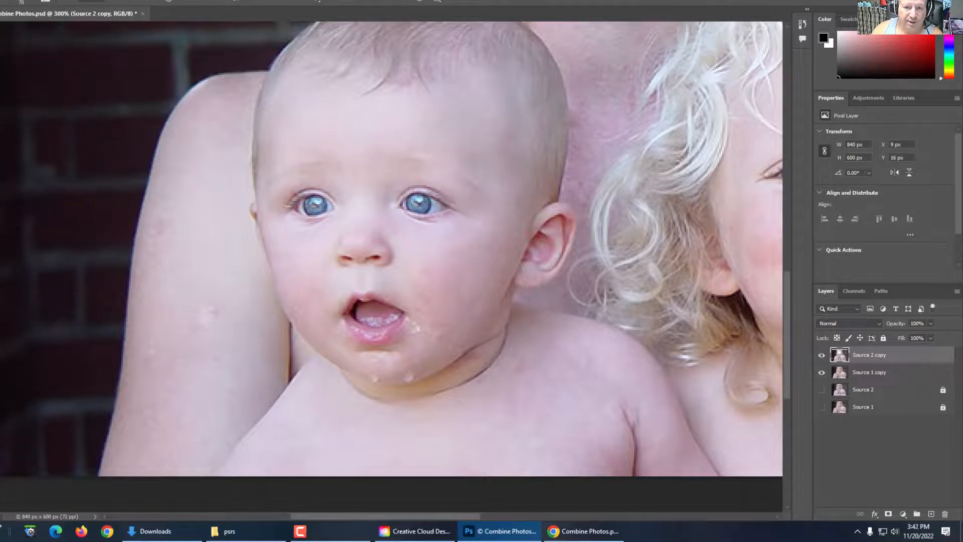
click(1, 124)
click(10, 133)
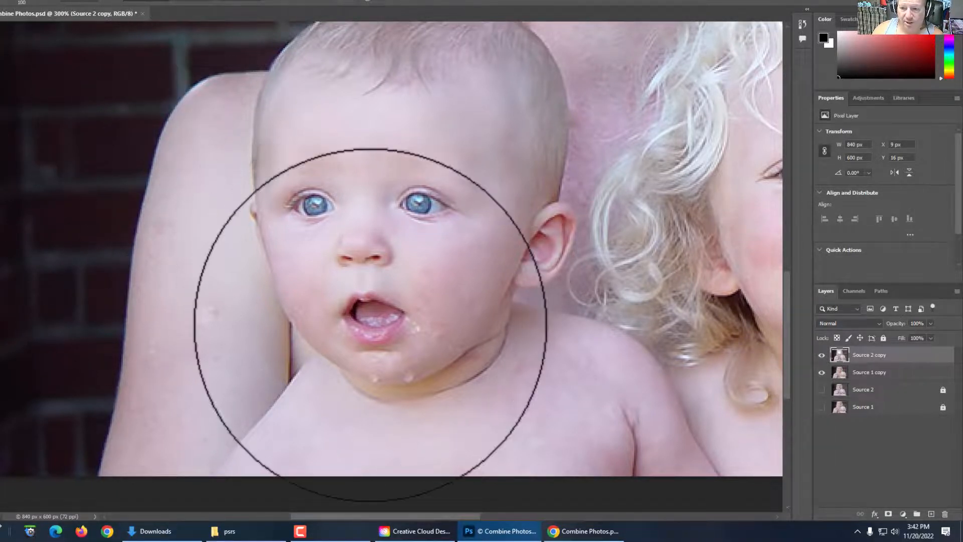
key(bracketleft)
key(bracketleft)
key(bracketleft)
key(bracketleft)
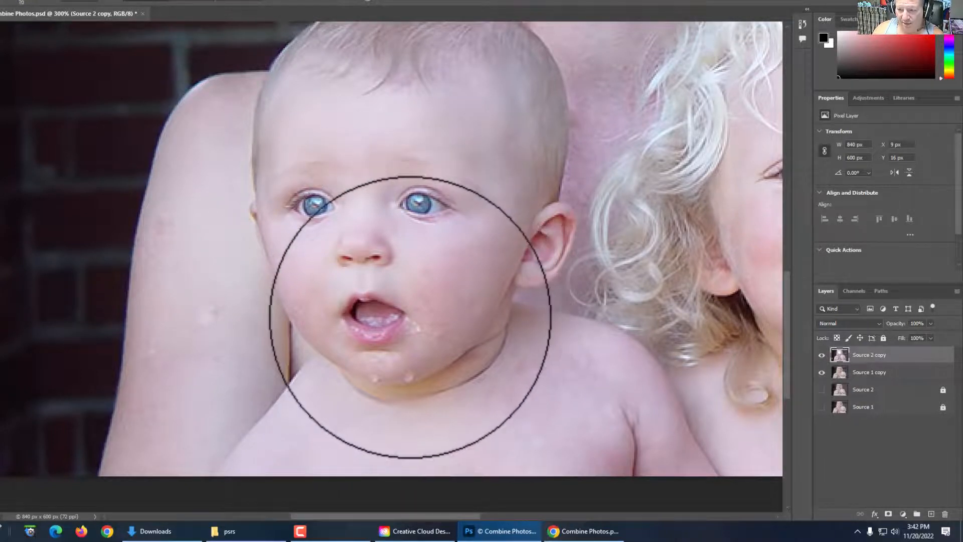
key(bracketleft)
key(bracketleft)
key(bracketleft)
key(bracketleft)
key(bracketleft)
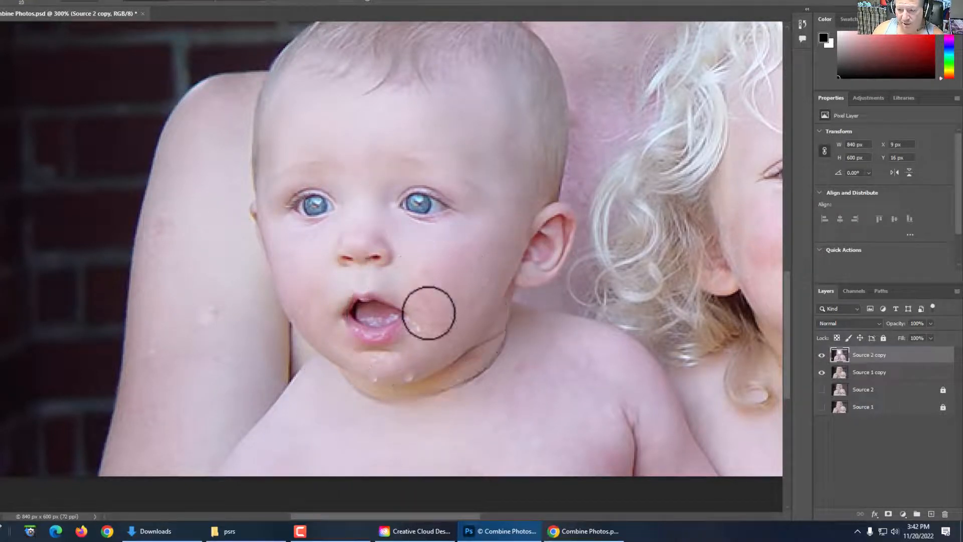